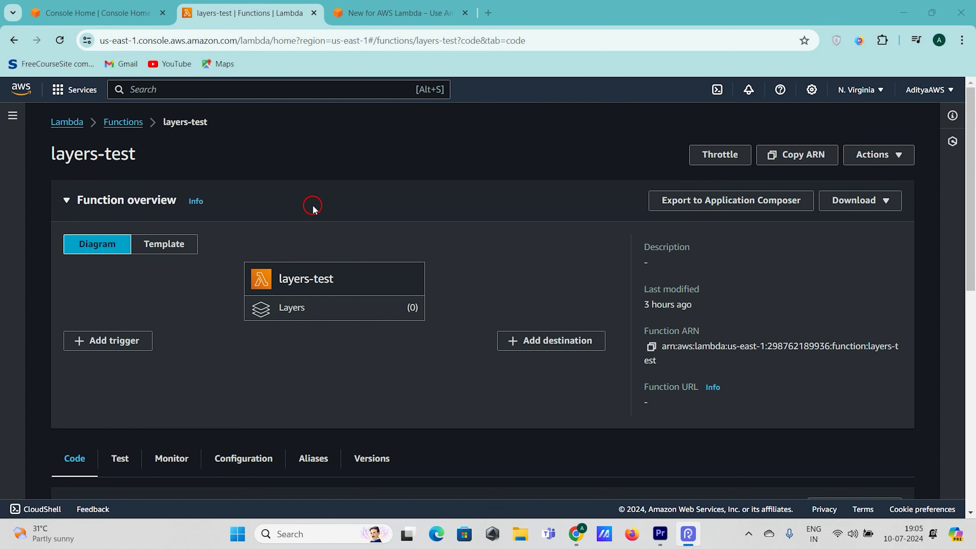
Step: Check the Code source section of the layers-test function and reload the page to retrieve its code
triple_click(56, 160)
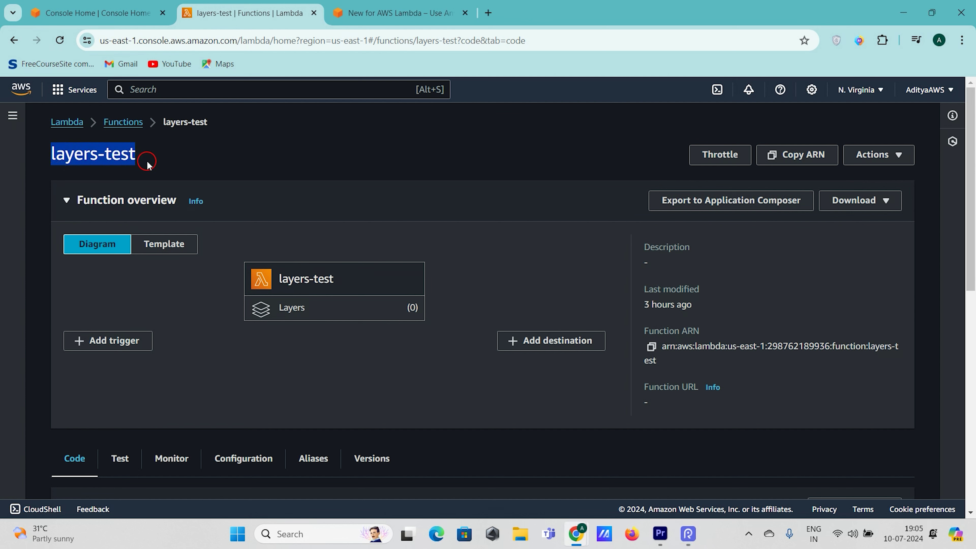
click(198, 164)
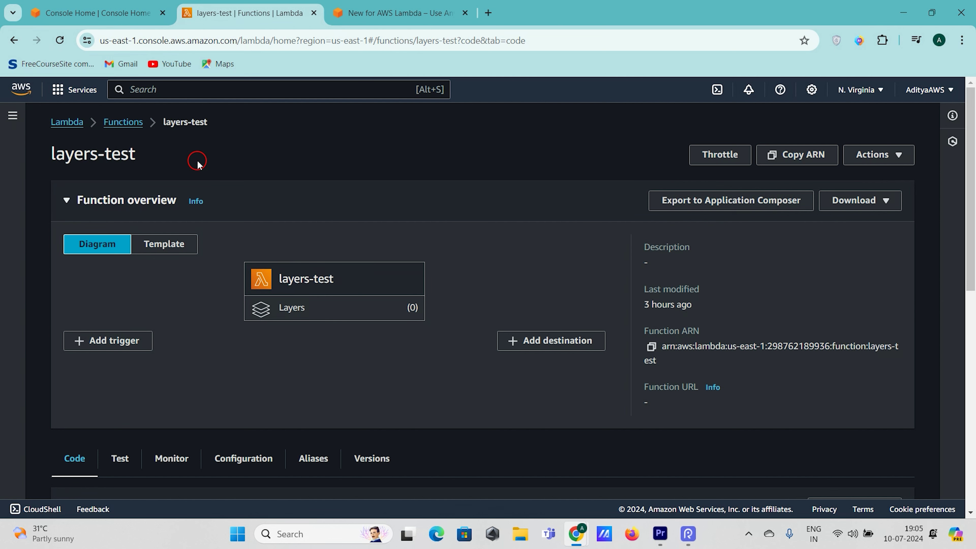
scroll(312, 211, down, 2)
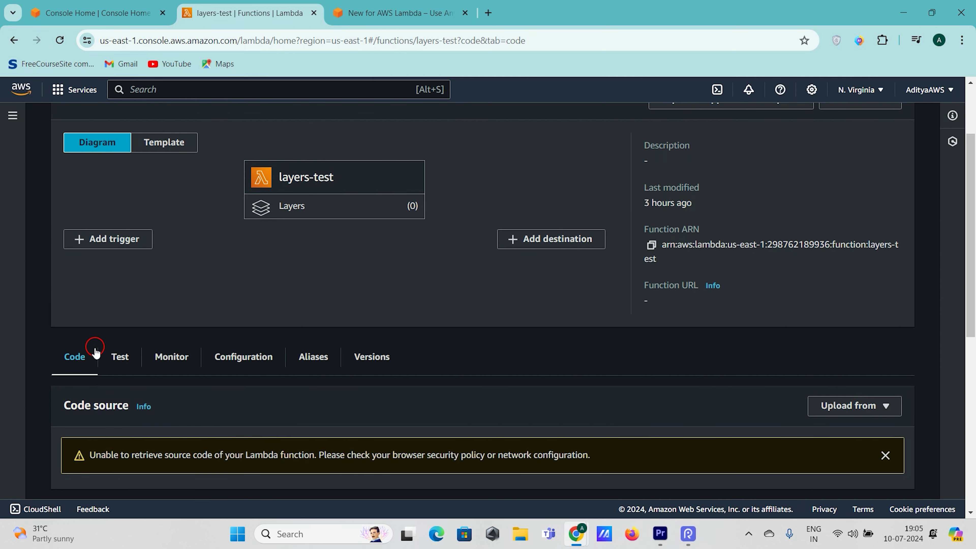
scroll(86, 363, down, 2)
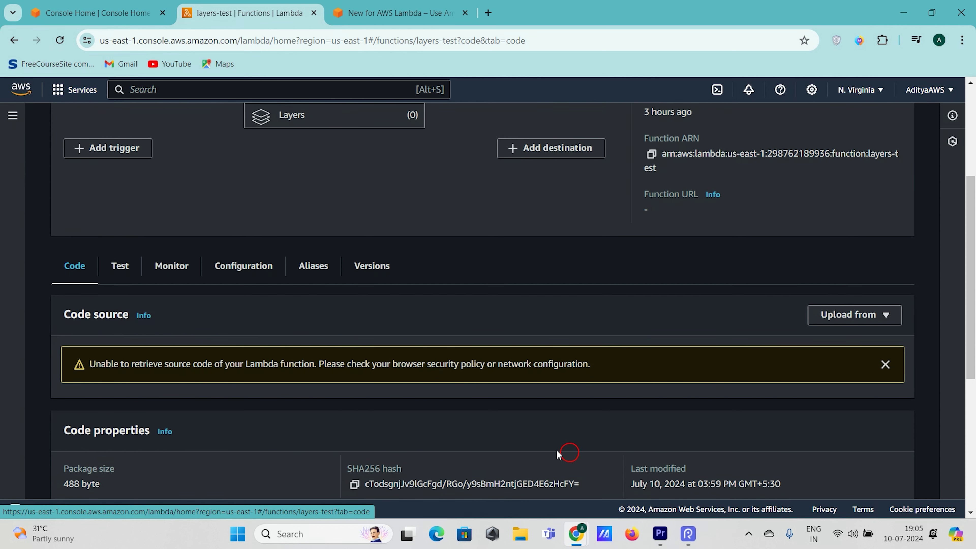
click(61, 46)
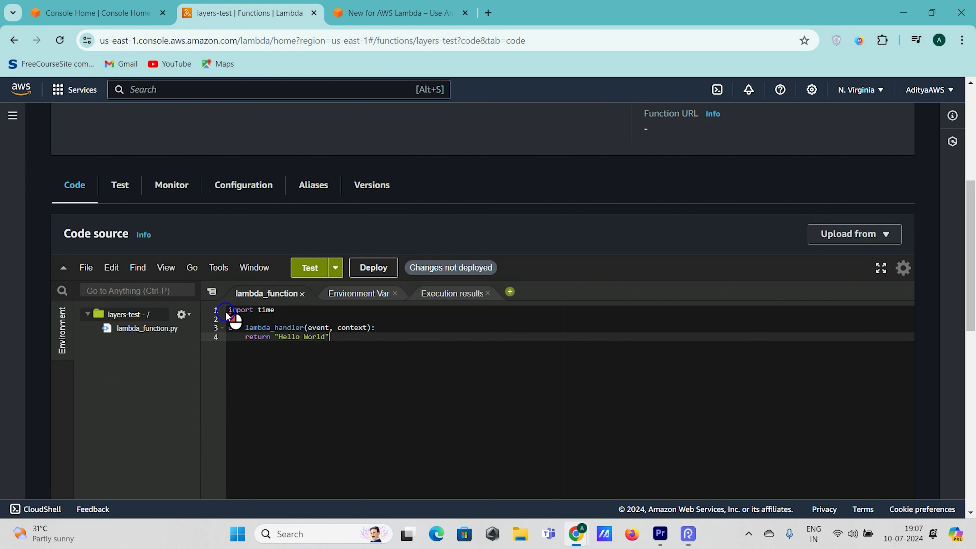
Step: Examine the lambda_handler code in lambda_function and the layer entry in the layers-test function overview
drag(355, 348, 208, 332)
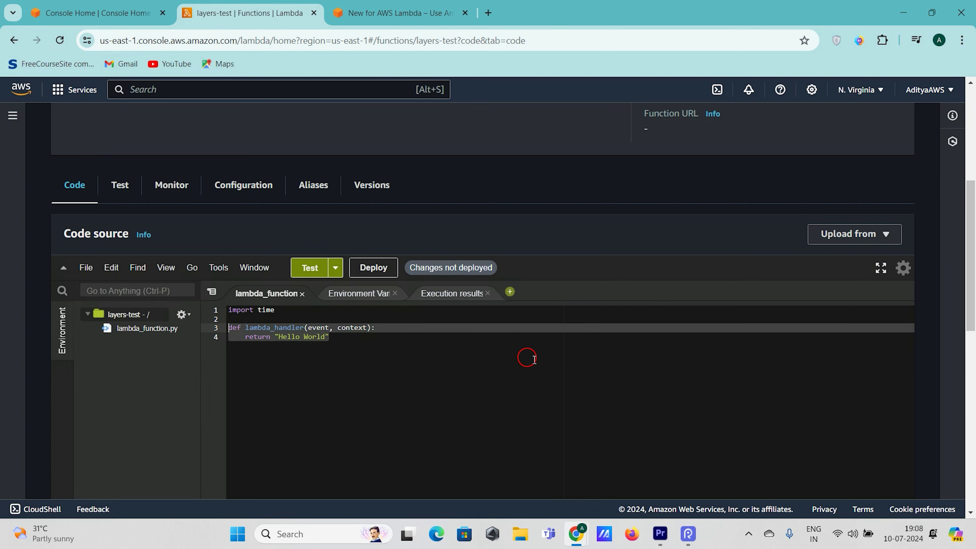
scroll(534, 359, up, 5)
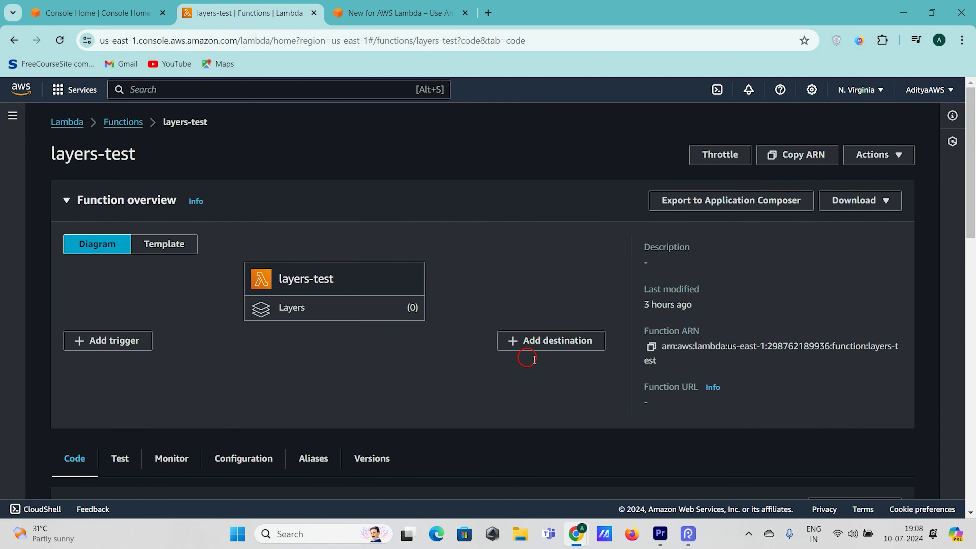
scroll(383, 376, down, 1)
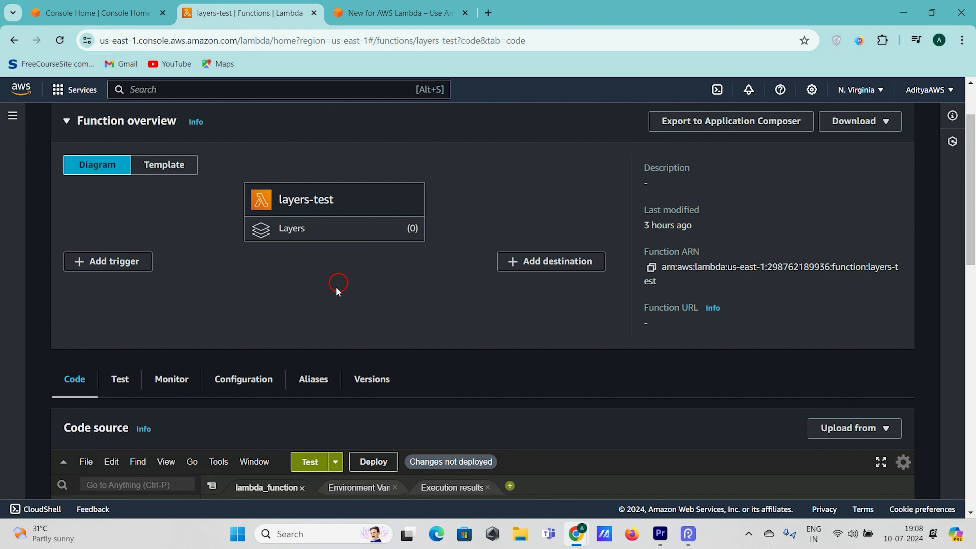
scroll(338, 284, down, 3)
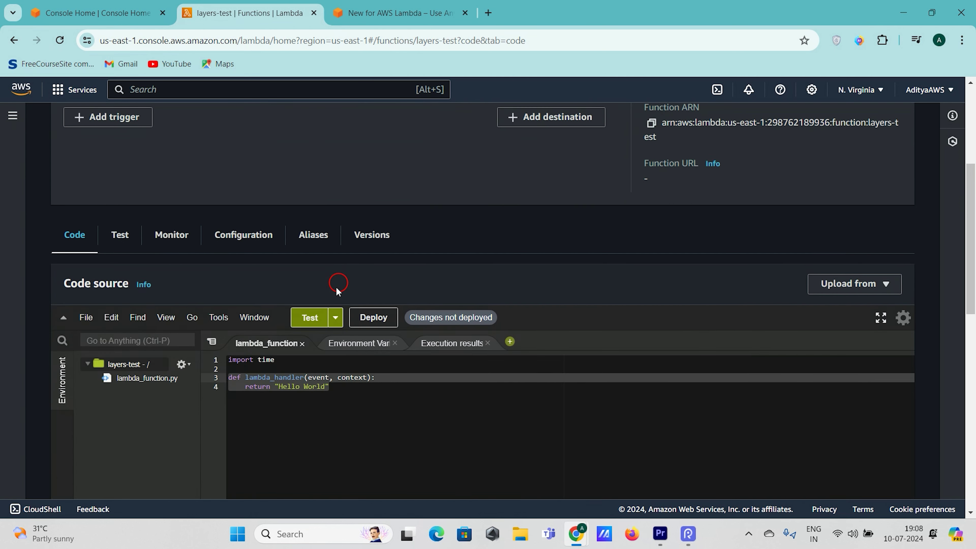
click(335, 436)
scroll(433, 419, up, 2)
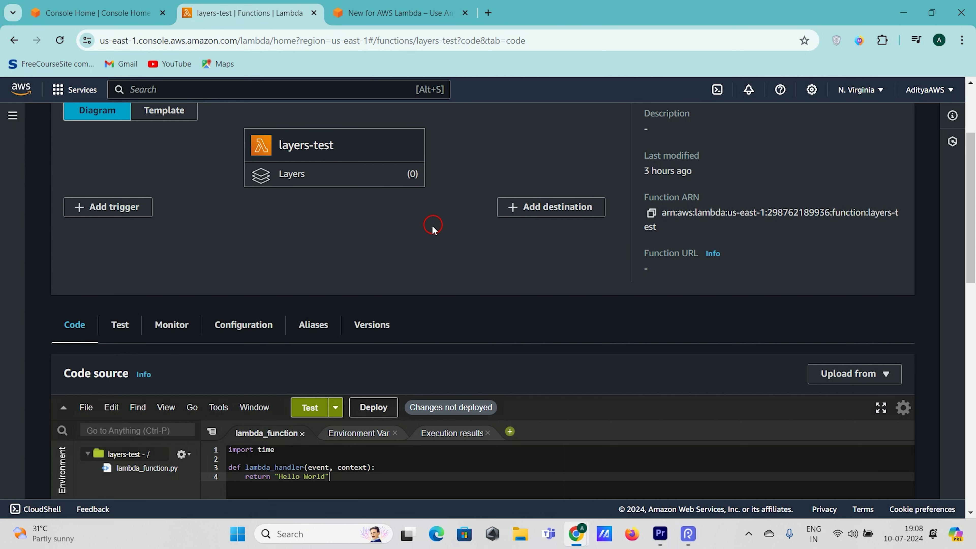
scroll(433, 226, down, 1)
scroll(300, 396, down, 1)
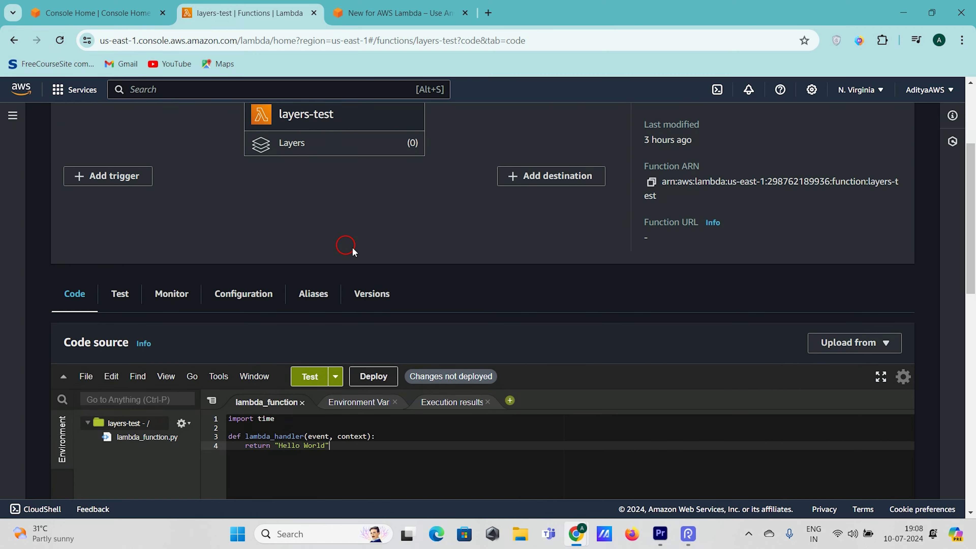
scroll(350, 248, up, 3)
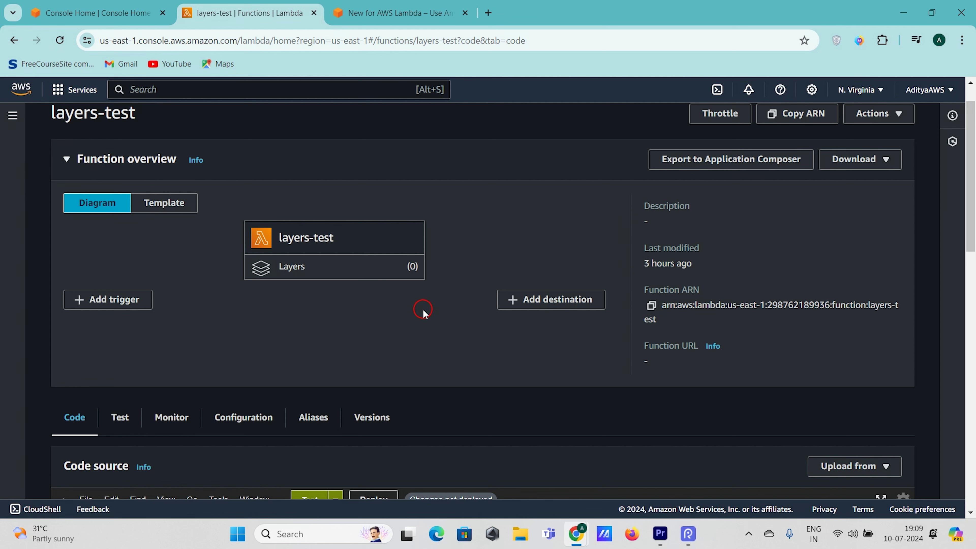
Step: Go to the function's Layers section, check the runtime settings, and start adding a layer
click(335, 273)
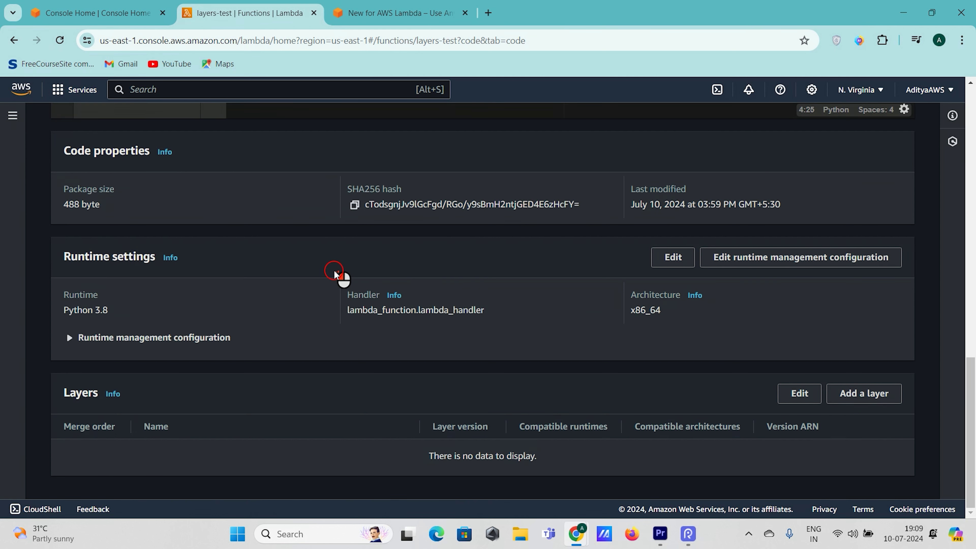
scroll(453, 181, up, 1)
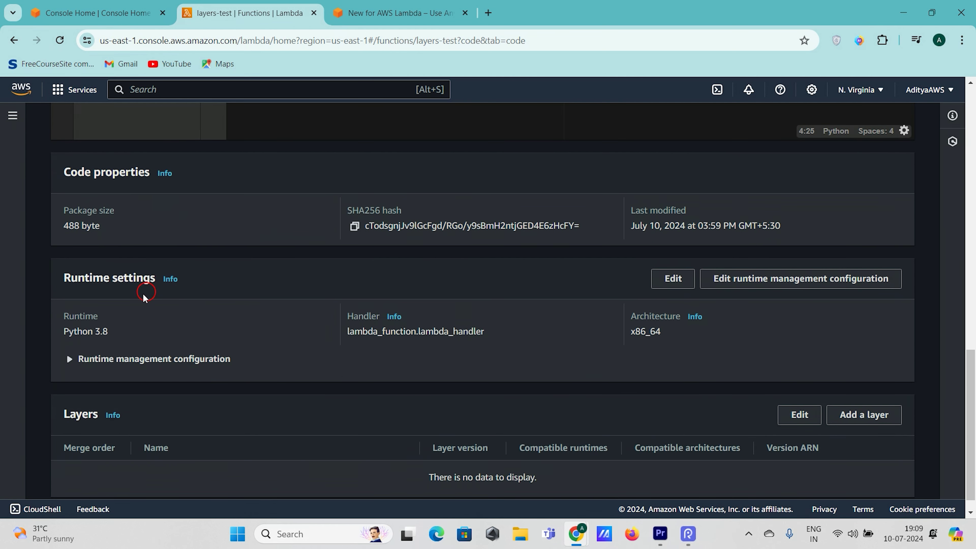
scroll(293, 300, down, 1)
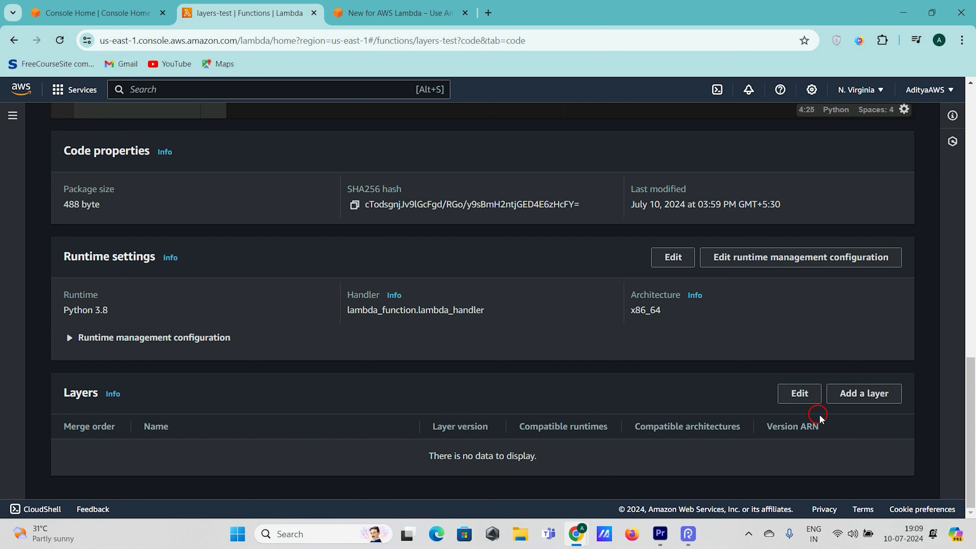
click(854, 396)
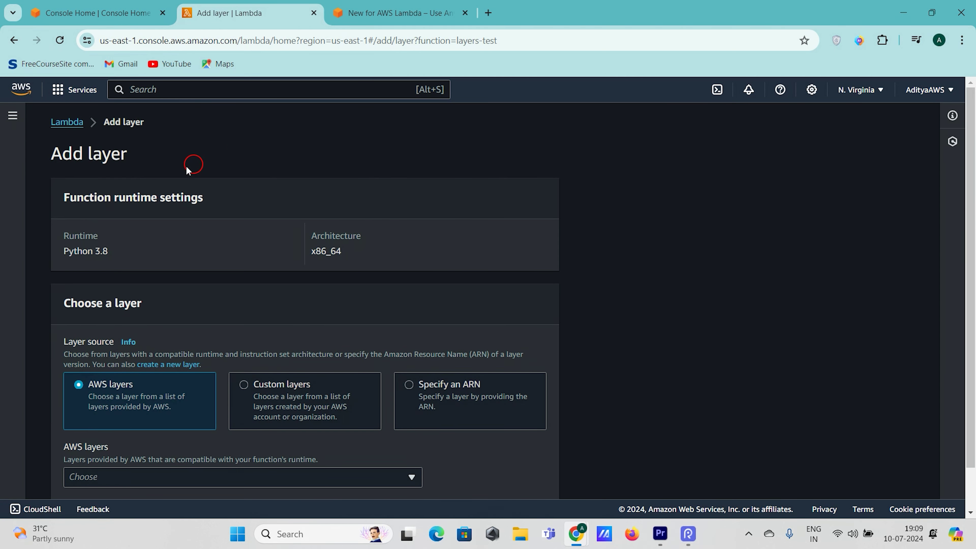
Step: Use AWS layers as the layer source and choose the AWSLambda-Python38-SciPy1x layer
scroll(227, 191, down, 1)
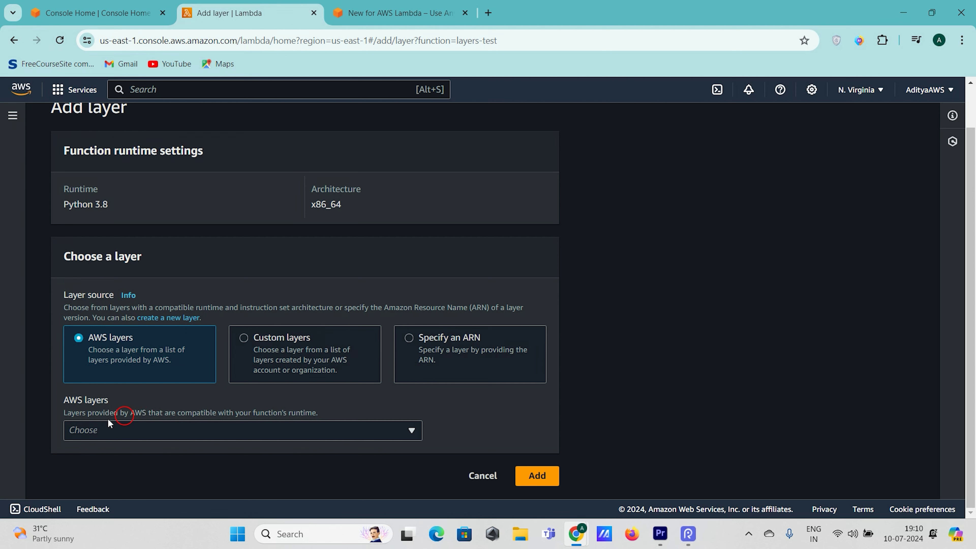
click(81, 342)
click(412, 434)
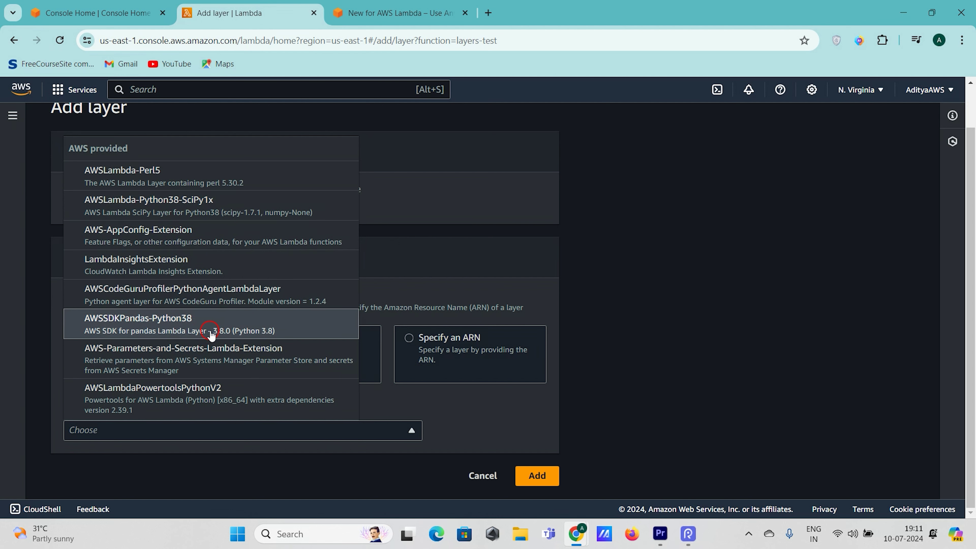
click(205, 210)
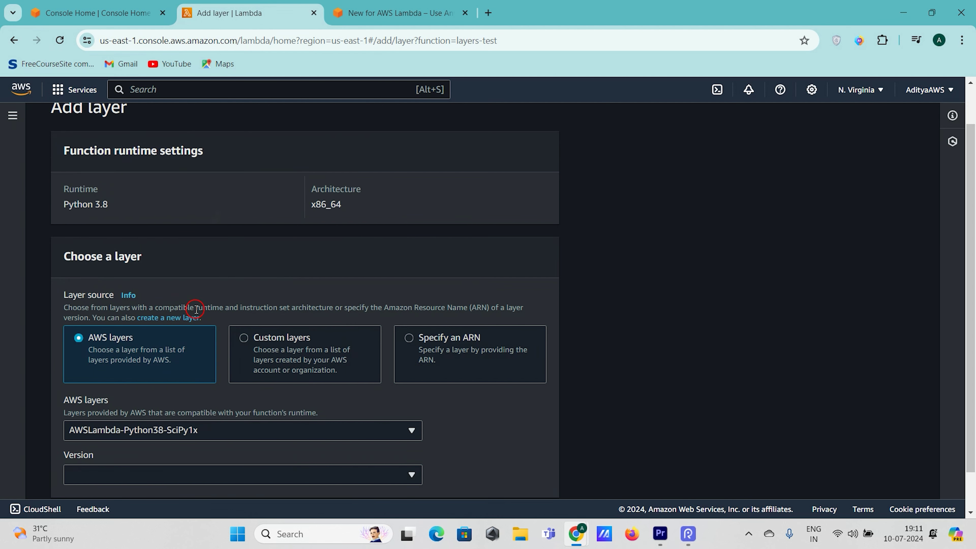
Step: Set the layer version to 107 and add the layer to the layers-test function
scroll(239, 412, down, 1)
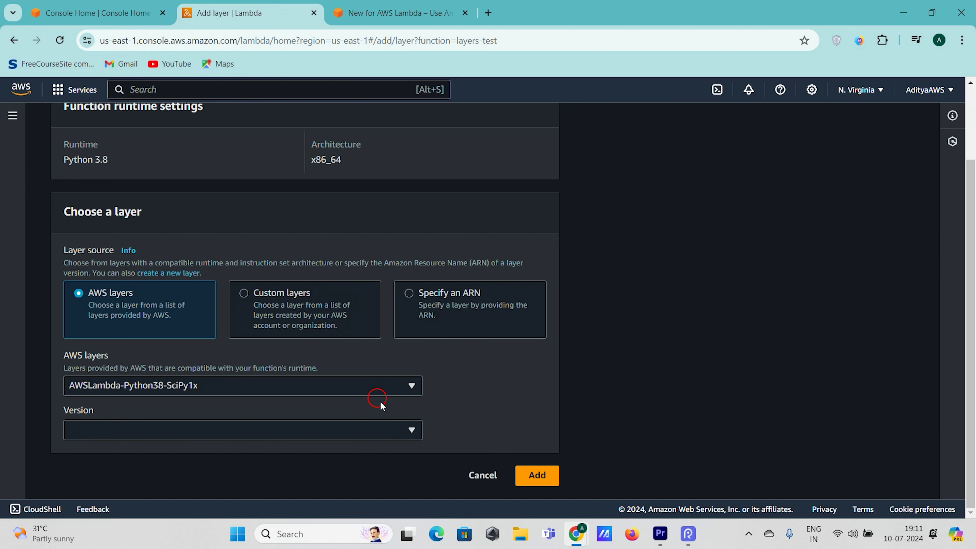
click(250, 430)
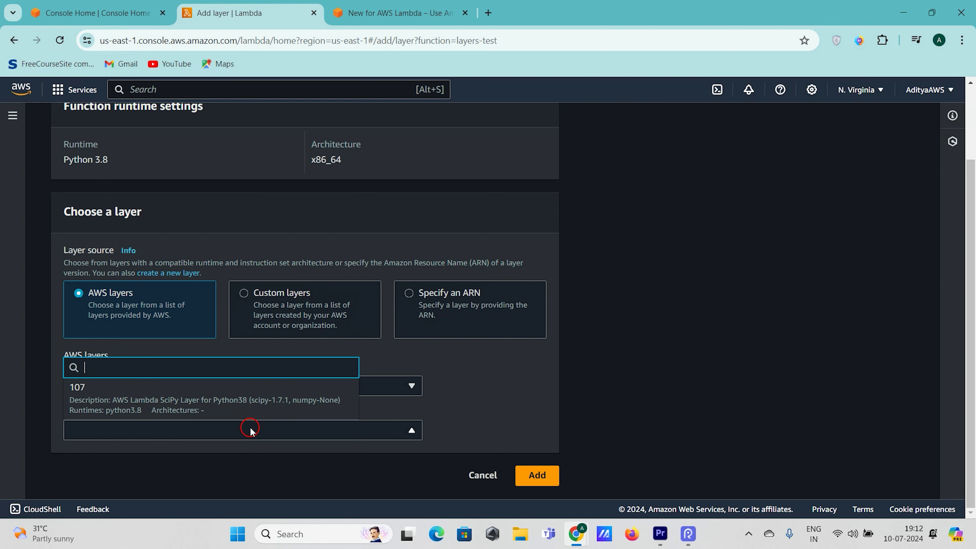
click(126, 419)
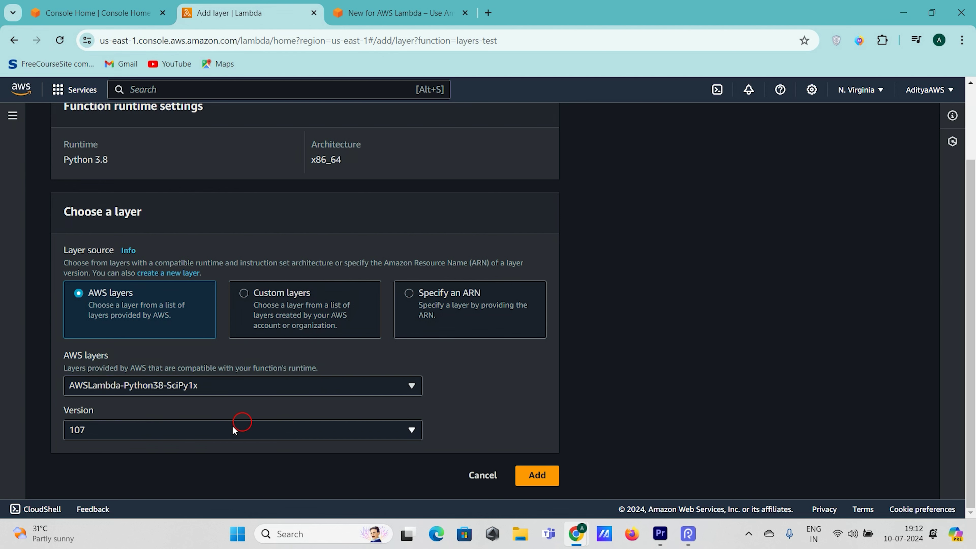
scroll(527, 413, up, 3)
scroll(527, 413, down, 3)
click(539, 475)
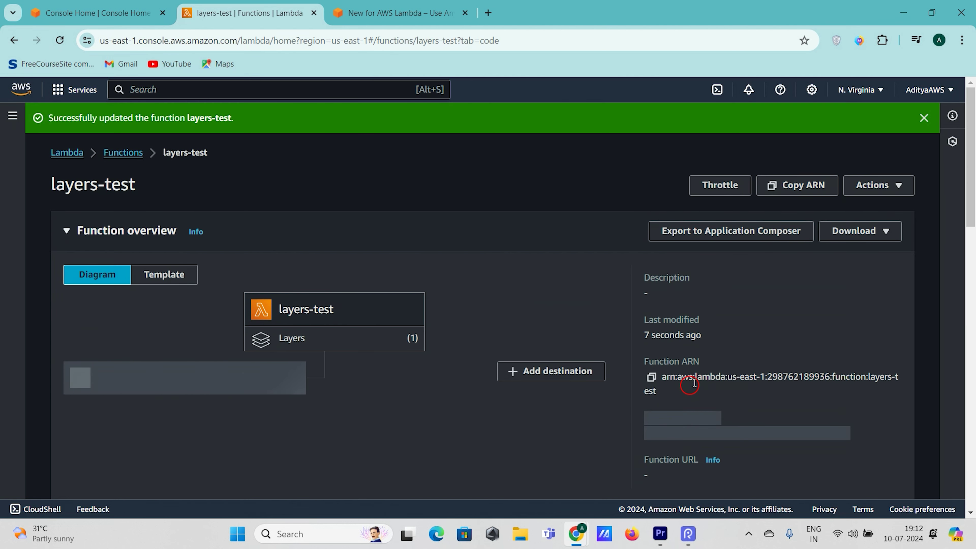
Step: Inspect the attached layer's name, version, compatible runtime and version ARN in the function's Layers section
scroll(379, 312, down, 1)
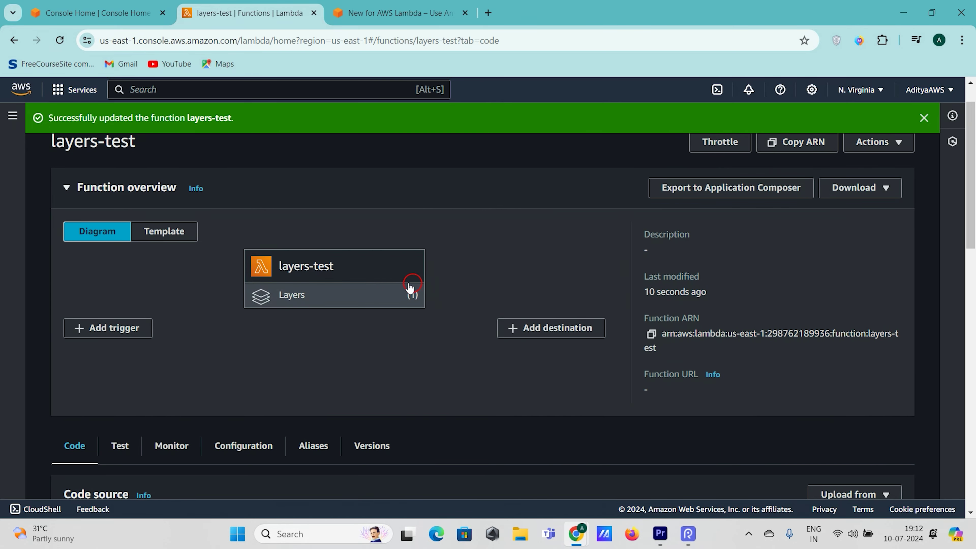
click(355, 302)
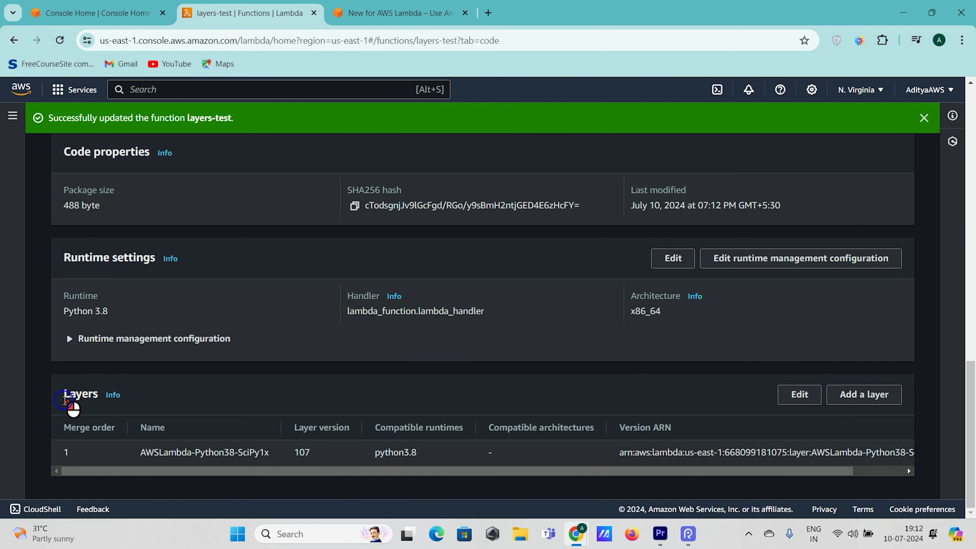
drag(64, 401, 148, 406)
click(184, 407)
drag(144, 456, 271, 459)
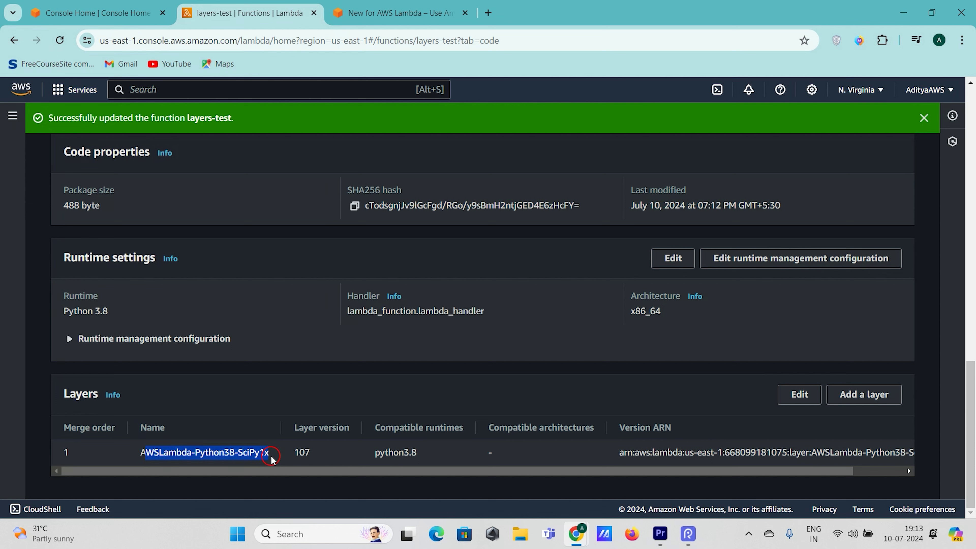
double_click(304, 457)
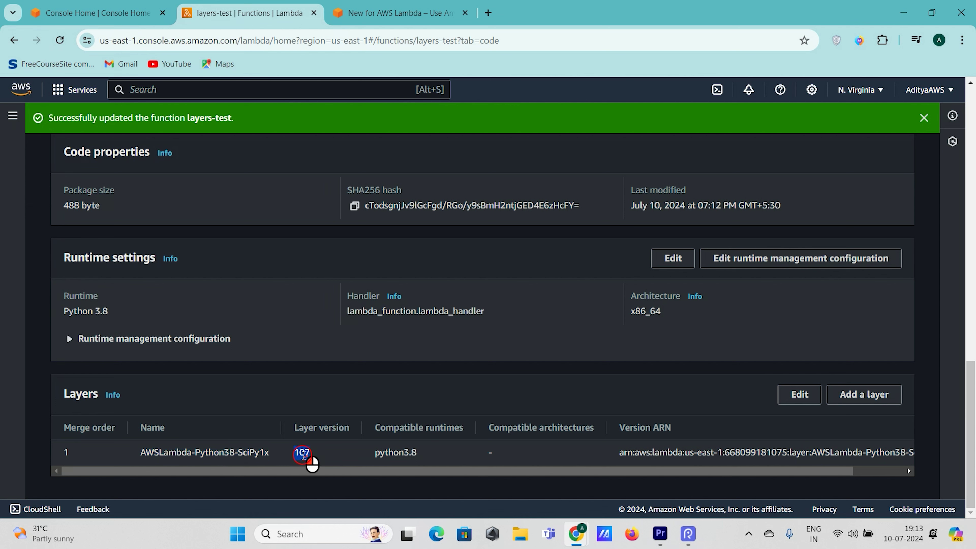
drag(426, 456, 379, 455)
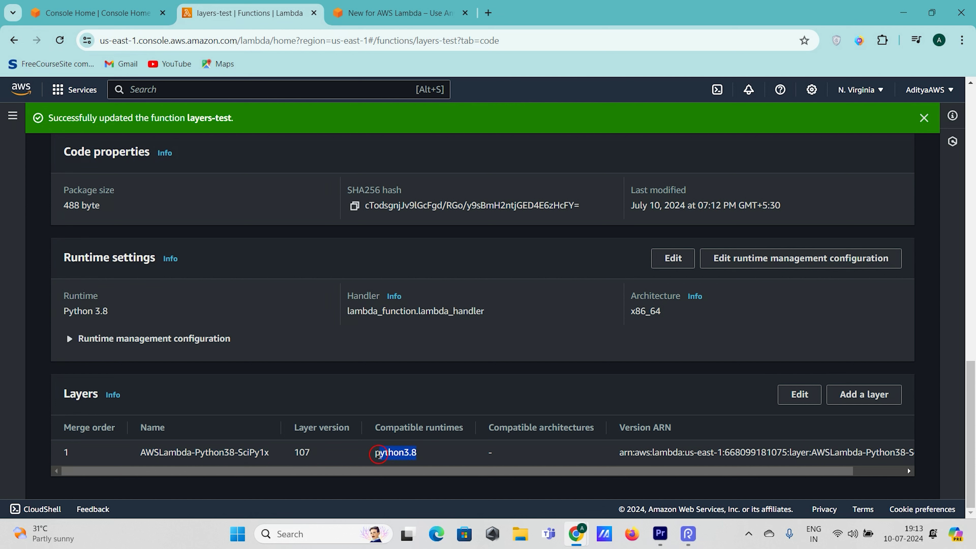
triple_click(658, 459)
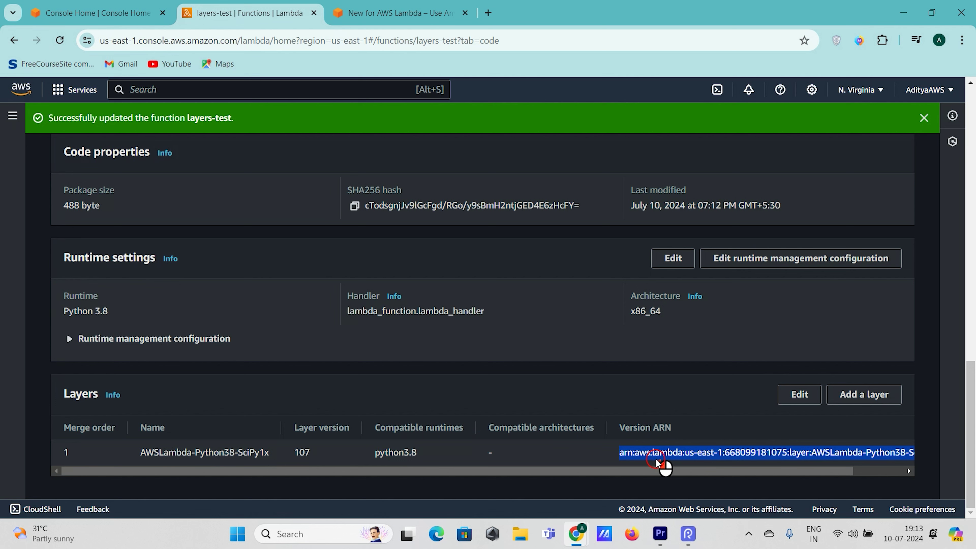
Step: Review the layers-test function overview again along with the lambda_function source code
scroll(584, 397, up, 10)
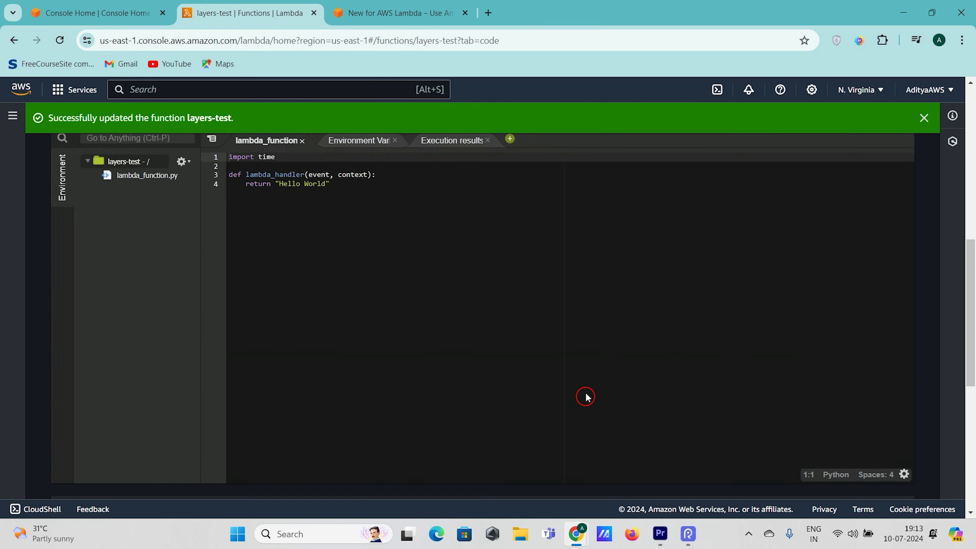
scroll(585, 397, up, 3)
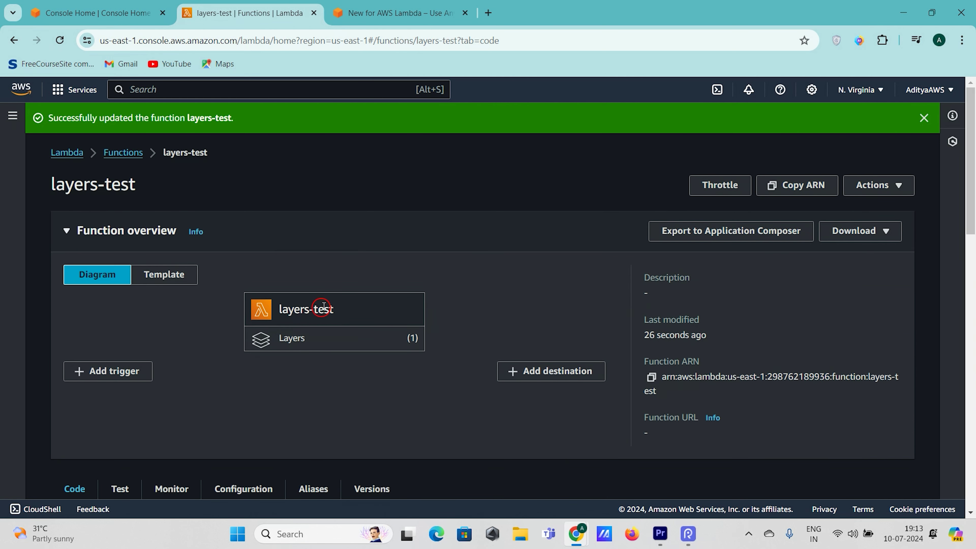
scroll(346, 319, down, 1)
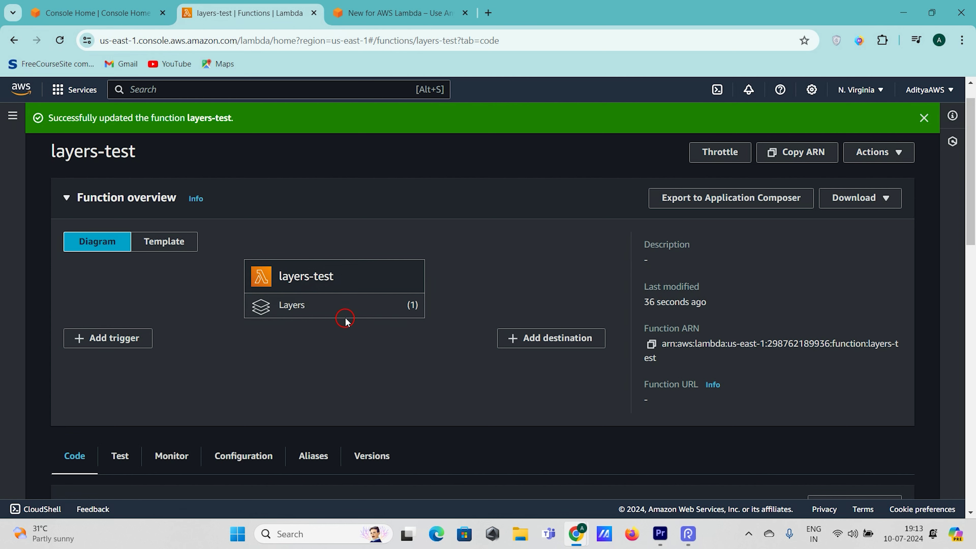
scroll(346, 335, down, 6)
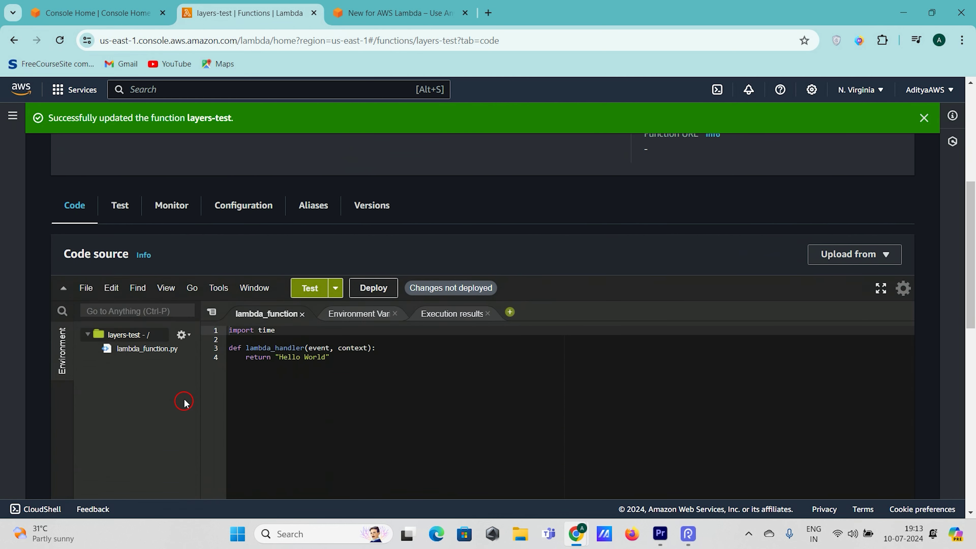
drag(346, 361, 215, 327)
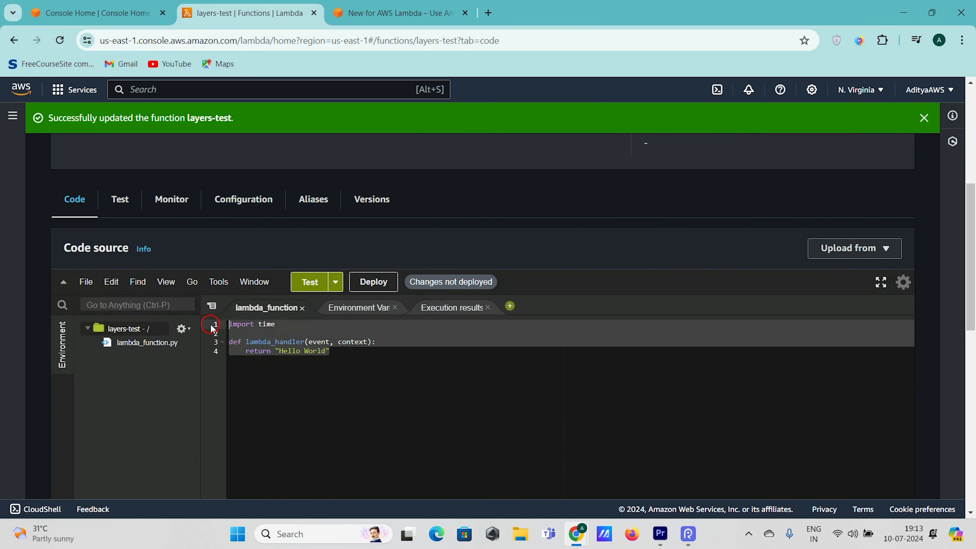
click(350, 396)
scroll(350, 396, up, 5)
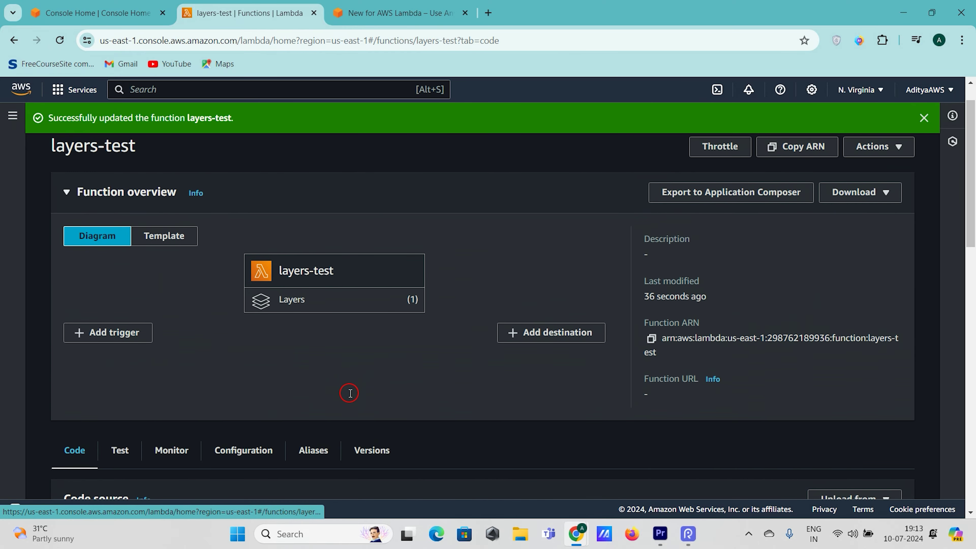
Step: Read the AWS News Blog article's introduction to Lambda Layers and highlight its Lambda Runtime API bullet point
scroll(350, 393, down, 5)
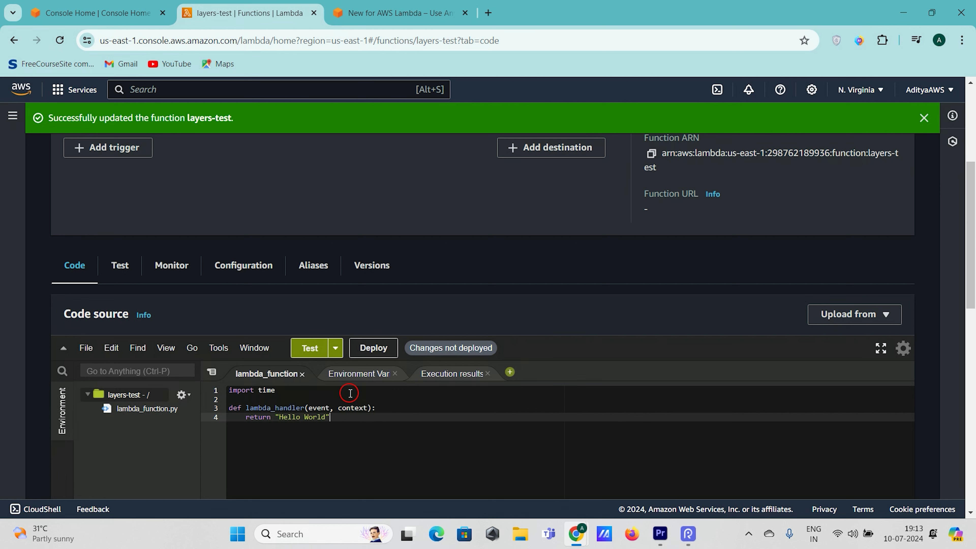
scroll(350, 393, down, 1)
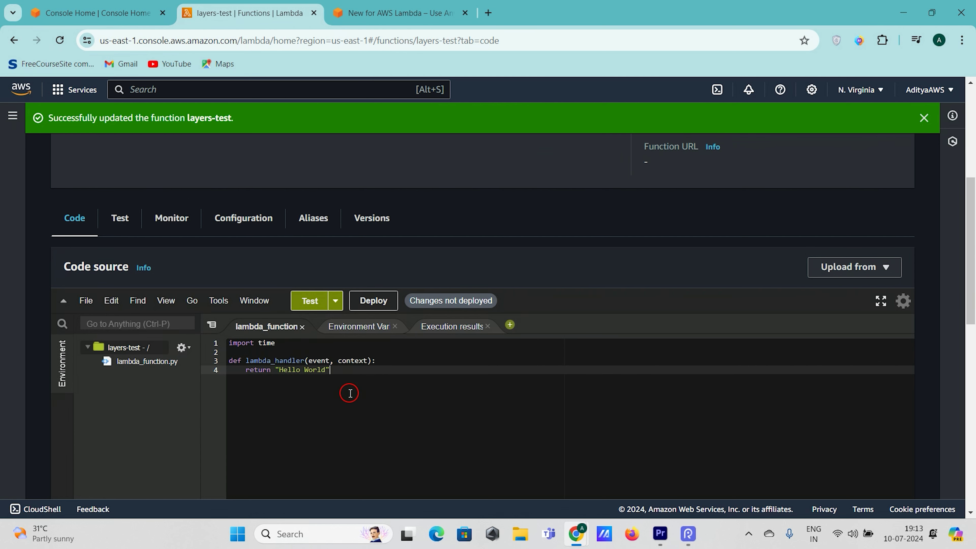
click(336, 5)
scroll(517, 246, up, 10)
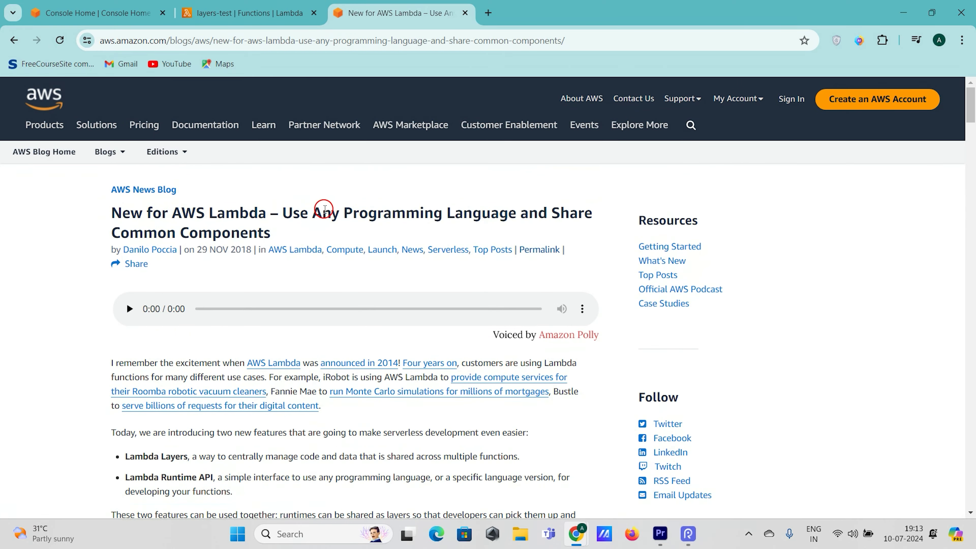
scroll(194, 160, down, 8)
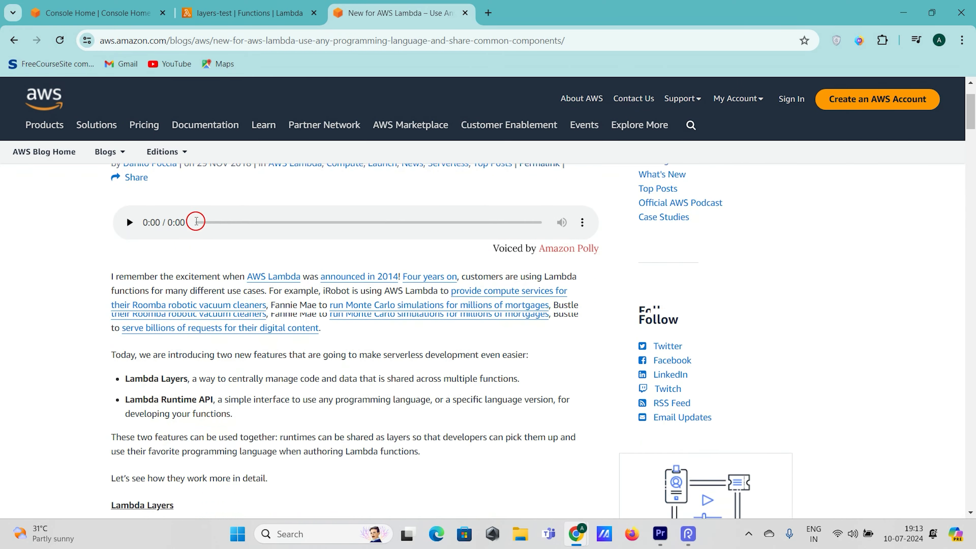
scroll(194, 218, up, 7)
scroll(196, 222, up, 1)
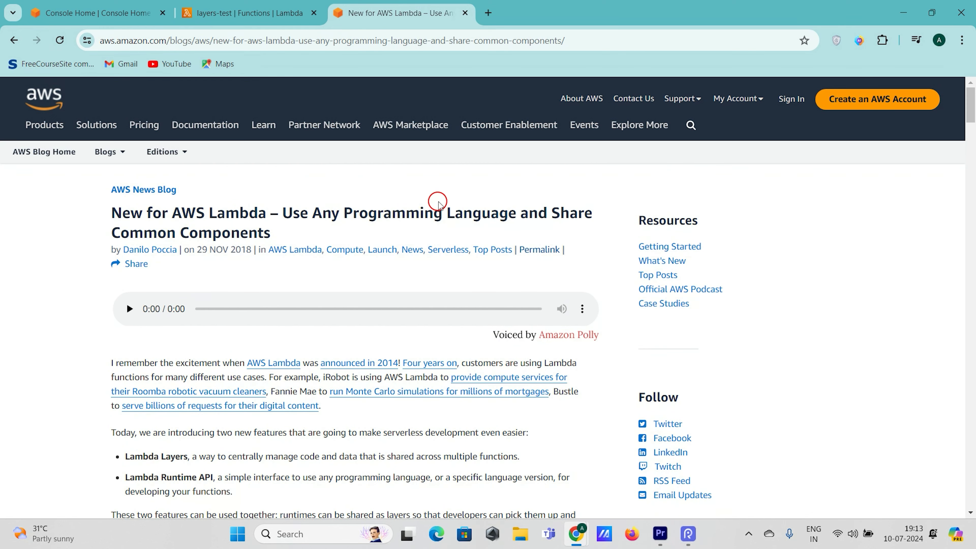
scroll(436, 203, down, 4)
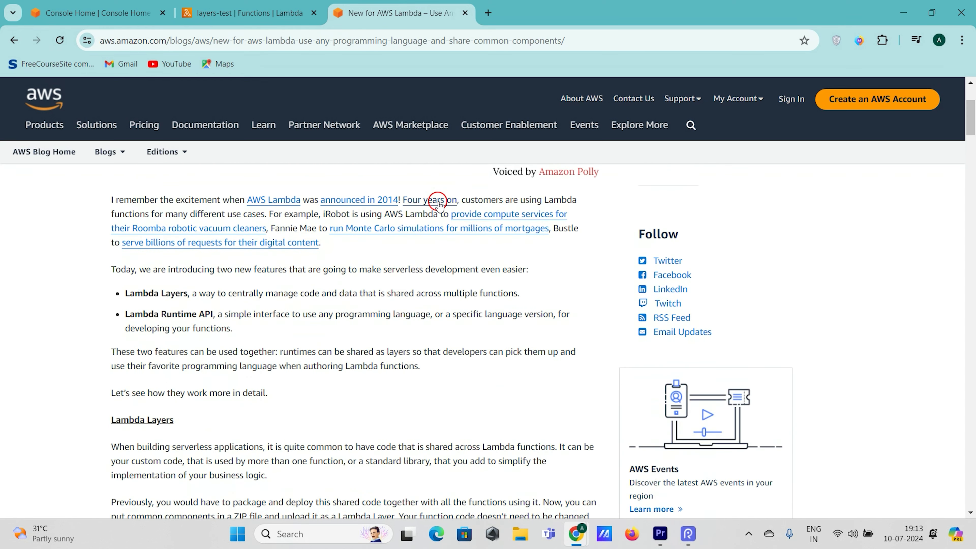
drag(126, 313, 249, 333)
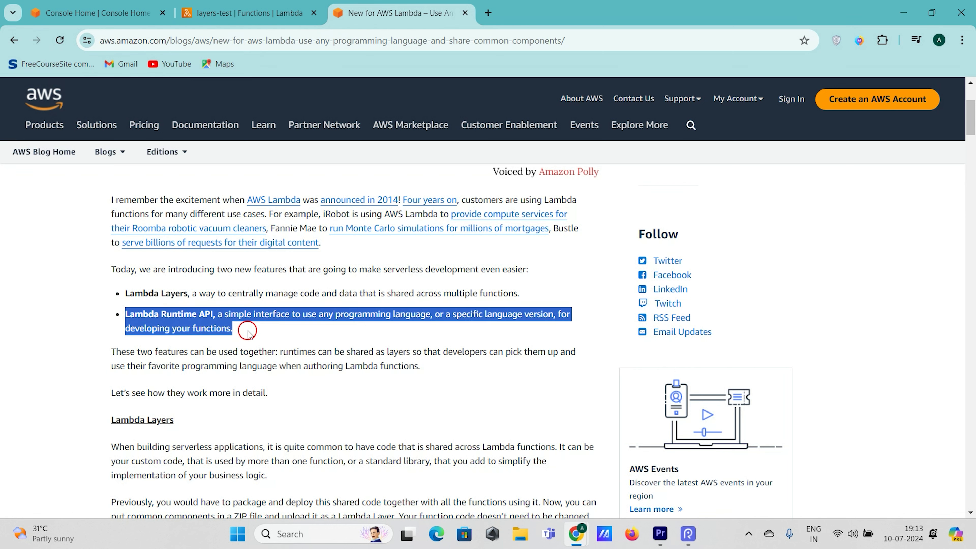
Step: Read the article's Lambda Layers section, including the console illustrations, down to the NumPy and SciPy sample function
scroll(247, 332, down, 3)
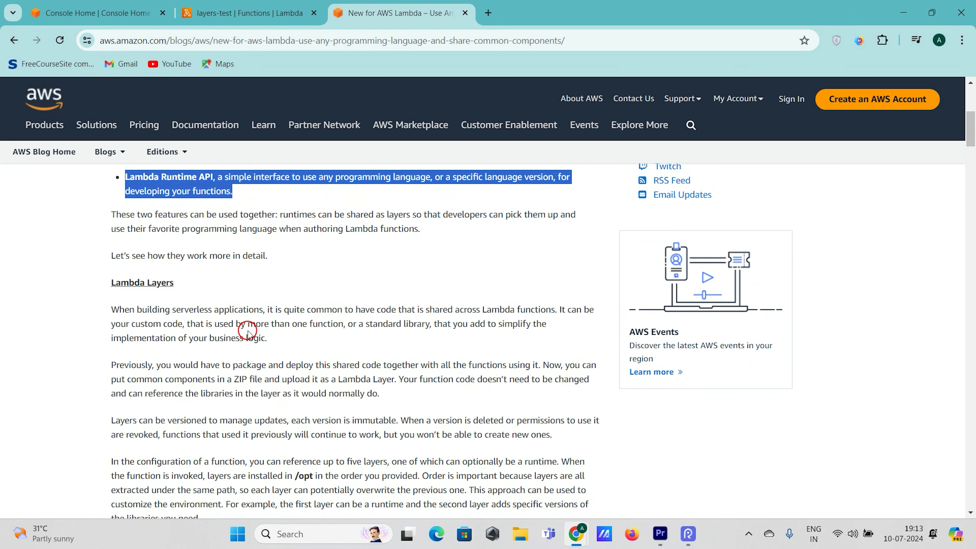
scroll(247, 332, down, 3)
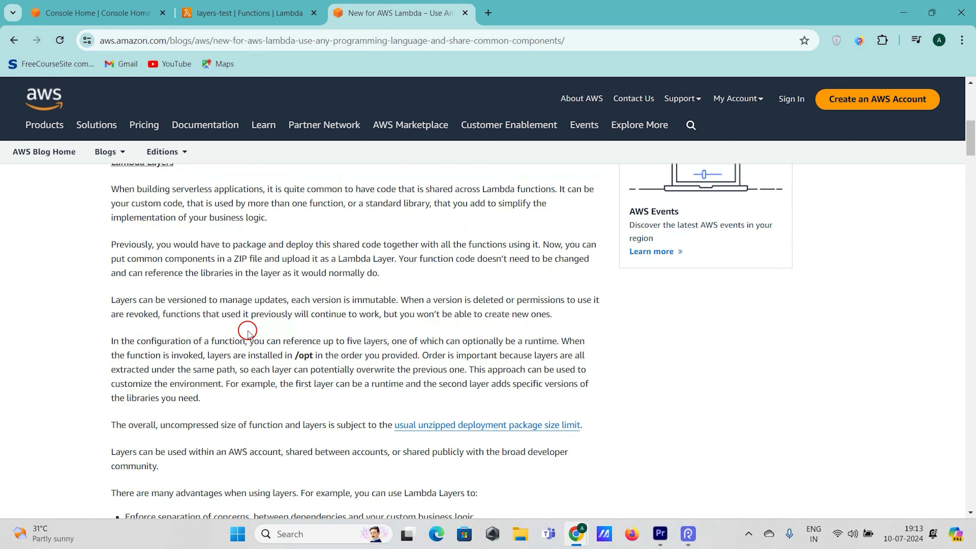
scroll(248, 332, down, 15)
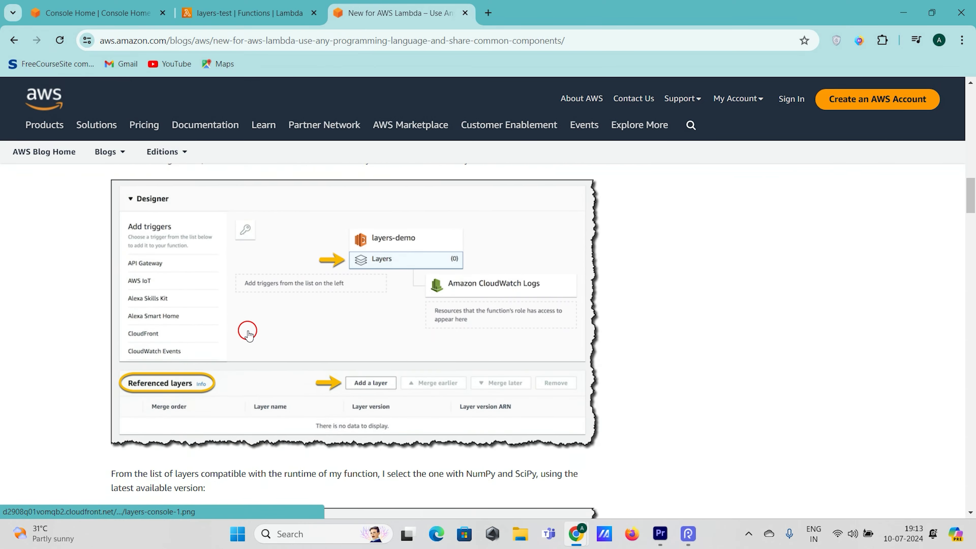
scroll(247, 331, down, 1)
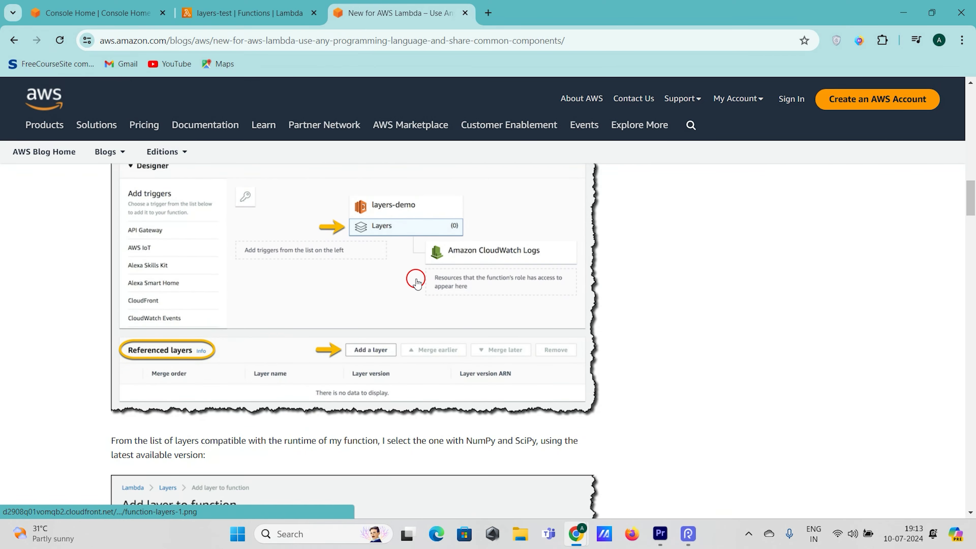
scroll(416, 283, down, 12)
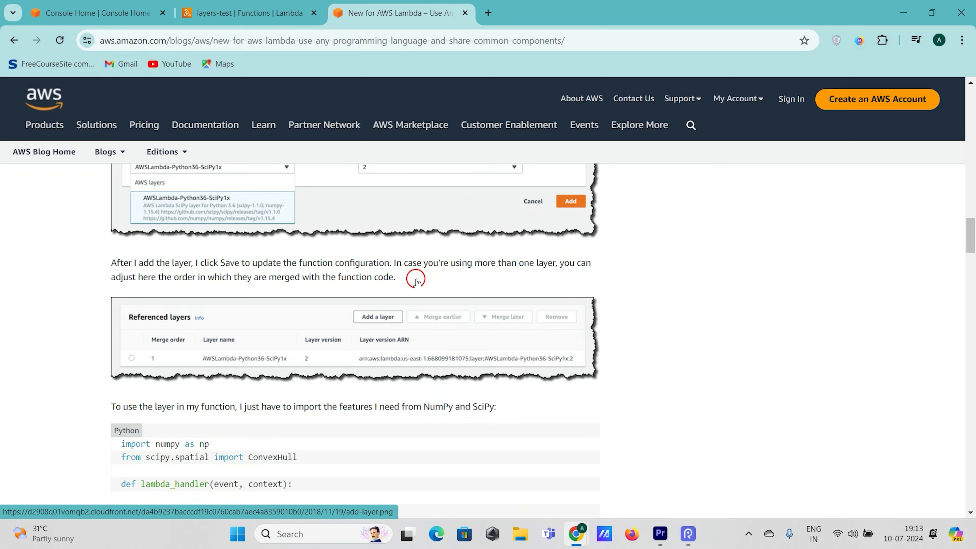
scroll(415, 280, down, 5)
scroll(414, 277, up, 1)
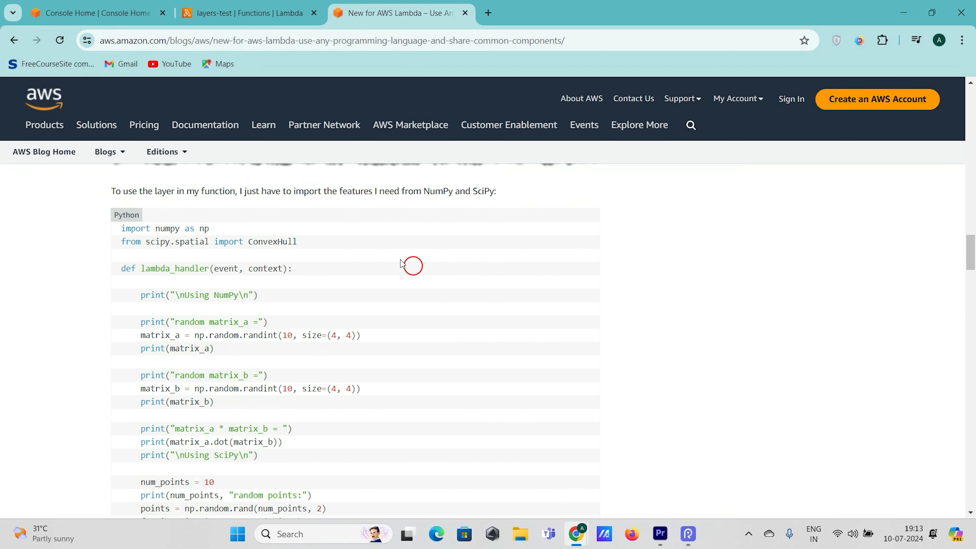
Step: Select and copy the entire Python sample in the article, from the numpy import through the final simplex print line
click(119, 231)
scroll(277, 379, down, 4)
drag(275, 375, 279, 382)
key(shift+Down)
key(shift+Down)
key(shift+Down)
key(shift+Down)
key(shift+Down)
key(shift+Down)
key(shift+Down)
key(shift+Down)
key(shift+Down)
key(shift+Down)
key(shift+Down)
key(shift+Down)
key(shift+Down)
key(shift+Down)
key(shift+Down)
key(shift+Down)
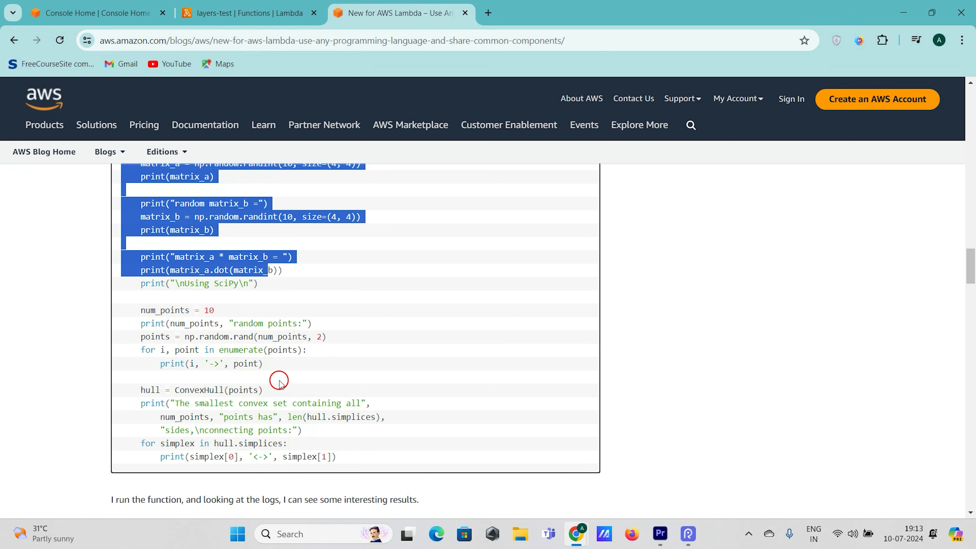
scroll(280, 380, up, 1)
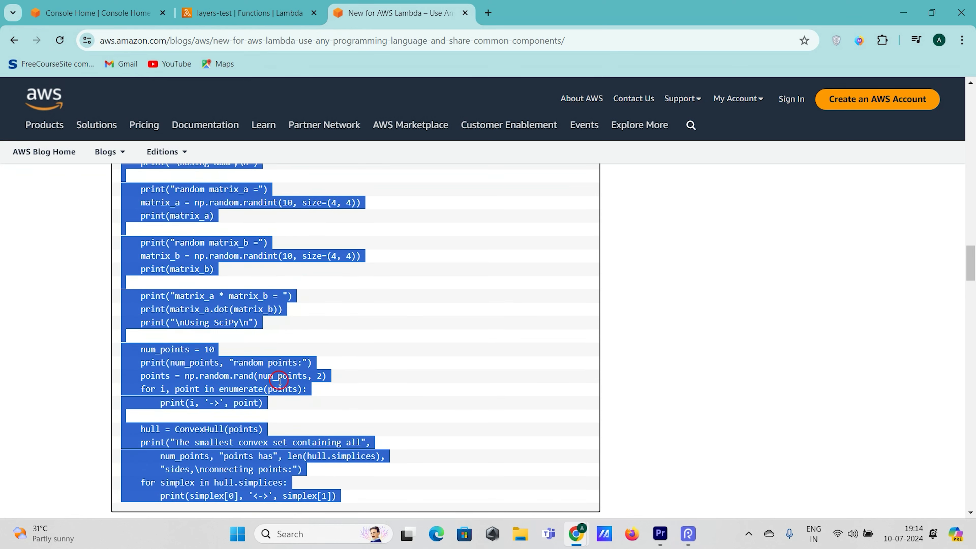
scroll(279, 379, down, 4)
scroll(279, 383, up, 2)
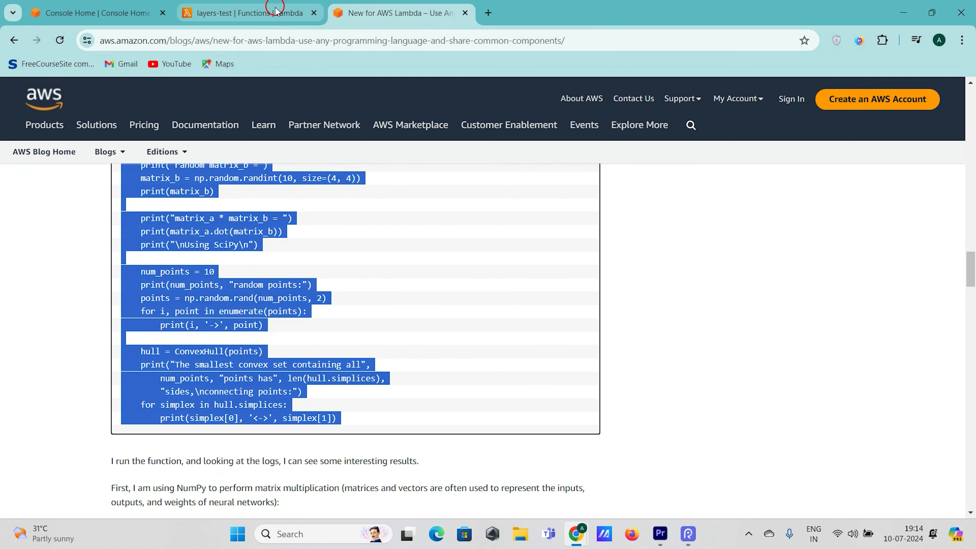
Step: Replace all the code in layers-test's lambda_function with the copied NumPy and SciPy sample
click(277, 8)
scroll(466, 390, down, 3)
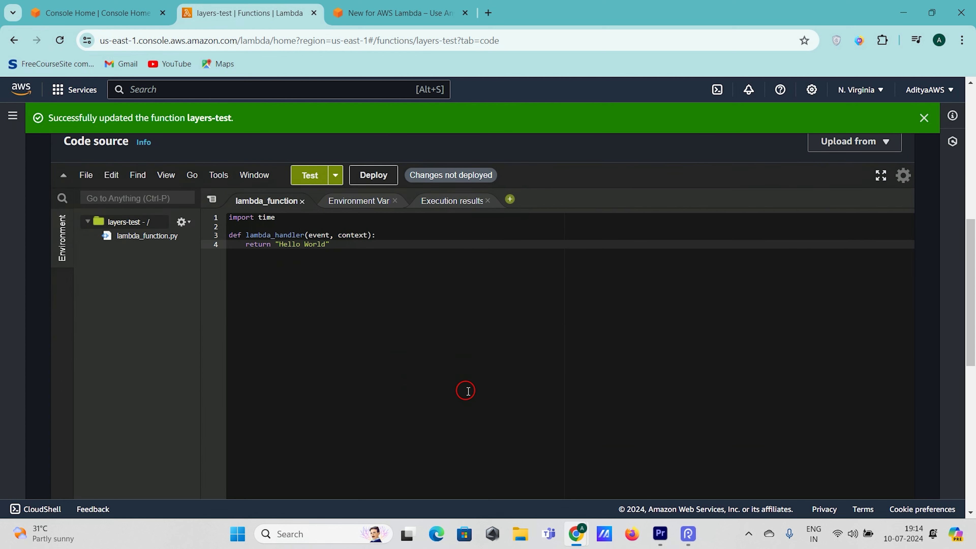
key(ctrl+a)
text(import numpy as np from scipy.spatial import ConvexHull  def lambda_handler(event, context):      print("\nUsing NumPy\n")      print("random matrix_a =")     matrix_a = np.random.randint(10, size=(4, 4))     print(matrix_a)      print("random matrix_b =")     matrix_b = np.random.randint(10, size=(4, 4))     print(matrix_b)      print("matrix_a * matrix_b = ")     print(matrix_a.dot(matrix_b))     print("\nUsing SciPy\n")      num_points = 10     print(num_points, "random points:")     points = np.random.rand(num_points, 2)     for i, point in enumerate(points):         print(i, '->', point)      hull = ConvexHull(points)     print("The smallest convex set containing all",         num_points, "points has", len(hull.simplices),         "sides,\nconnecting points:")     for simplex in hull.simplices:         print(simplex[0], '<->', simplex[1]) Python)
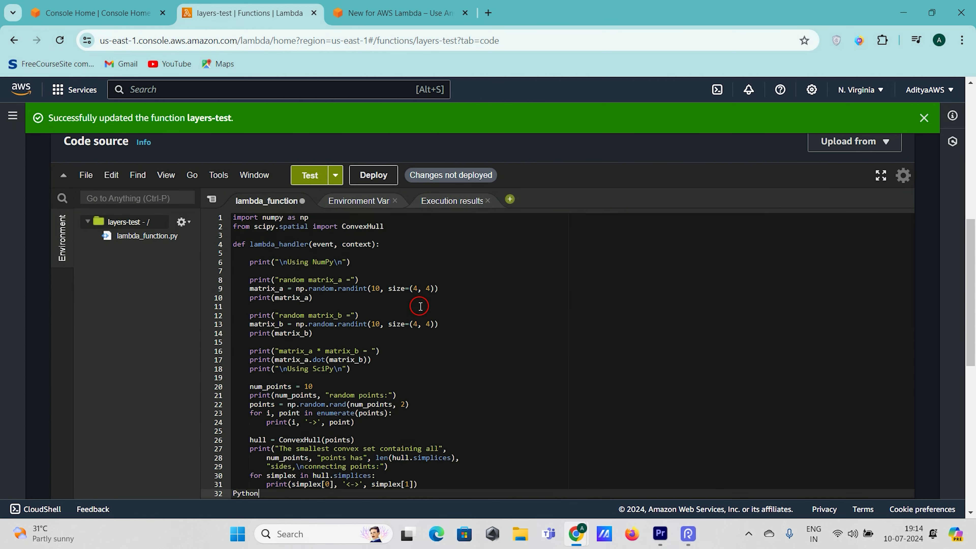
Step: Delete the stray "Python" line at the end of the pasted lambda_function code
scroll(420, 307, down, 5)
click(245, 405)
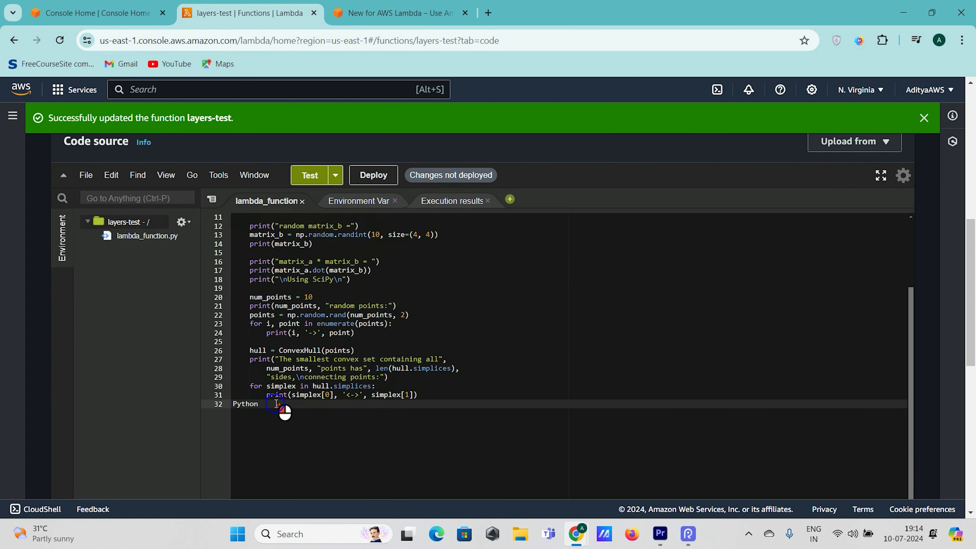
key(BackSpace)
key(BackSpace)
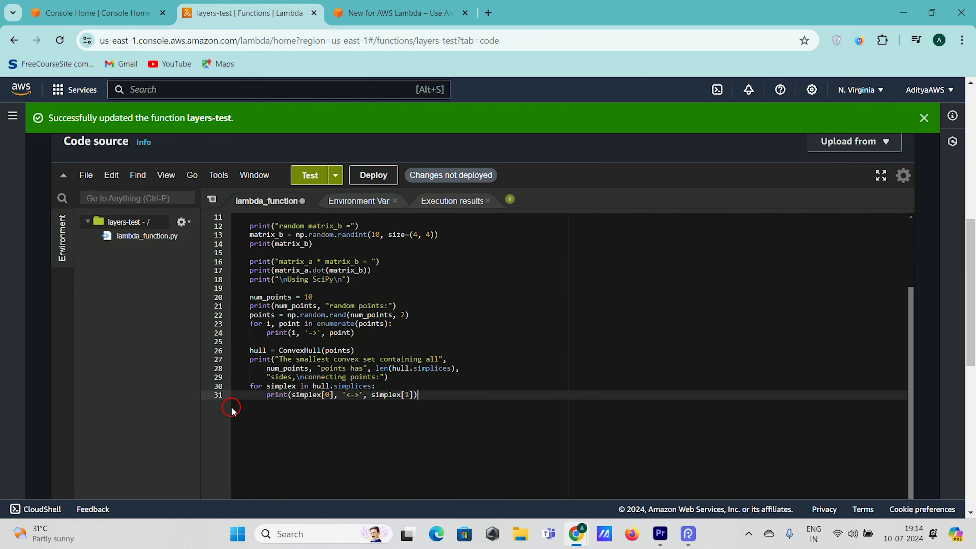
Step: Examine the pasted code, especially the numpy import and the ConvexHull import from scipy.spatial
scroll(495, 304, up, 8)
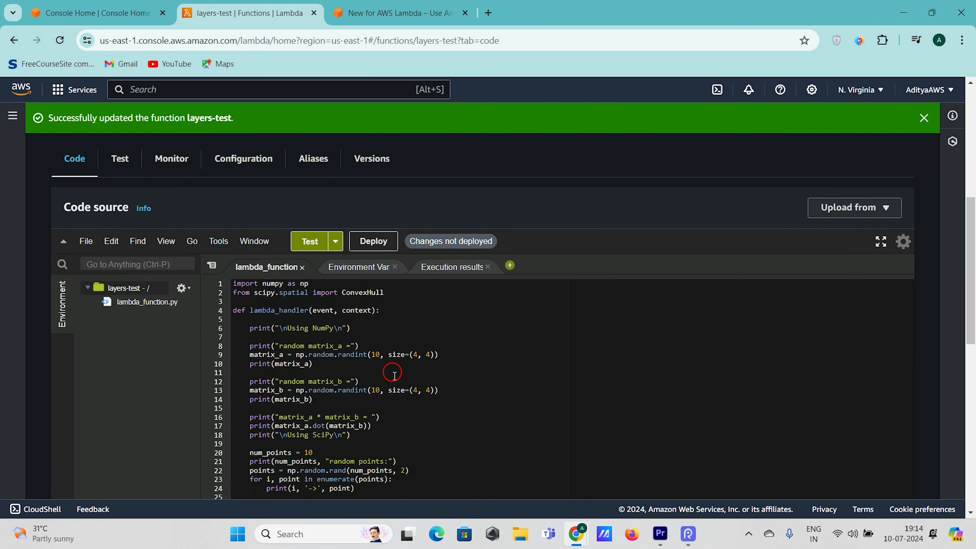
scroll(529, 239, down, 5)
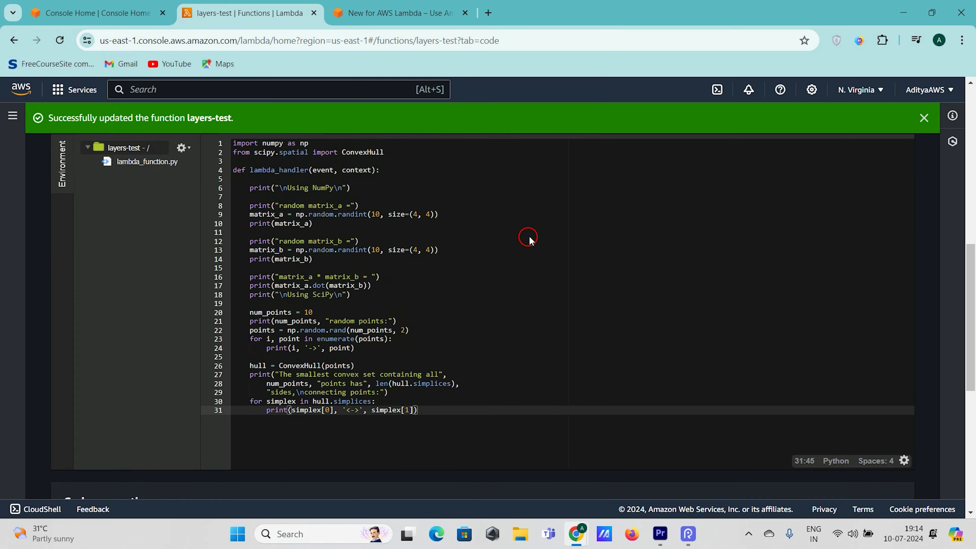
scroll(530, 239, up, 2)
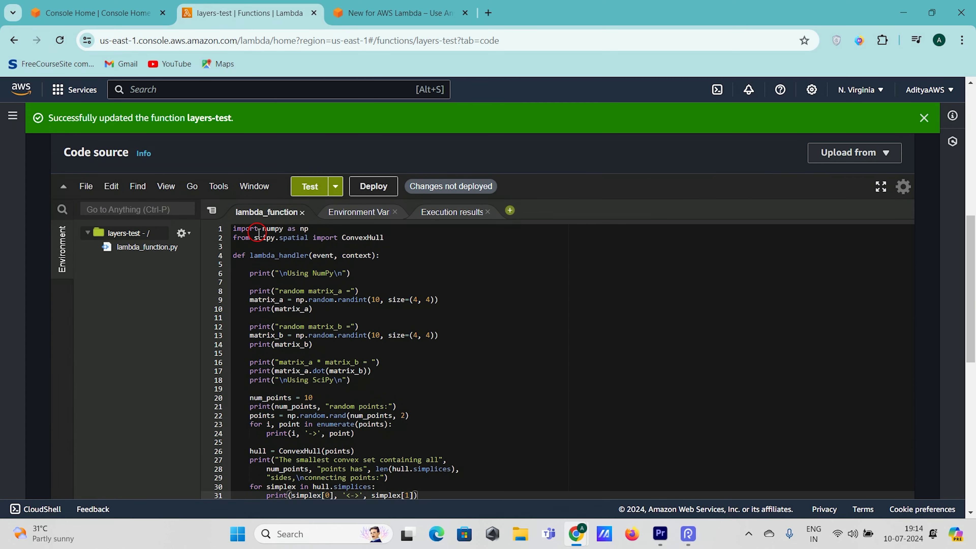
click(274, 229)
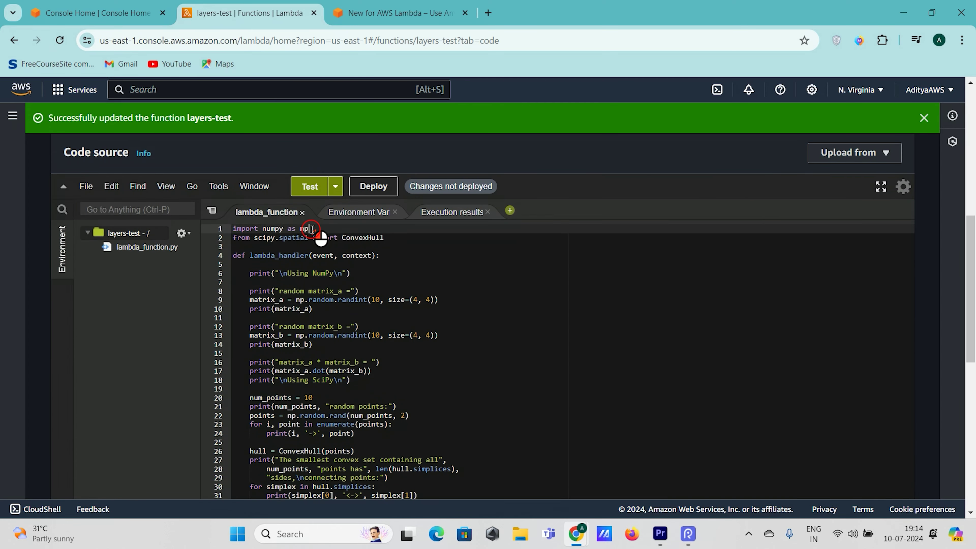
click(262, 238)
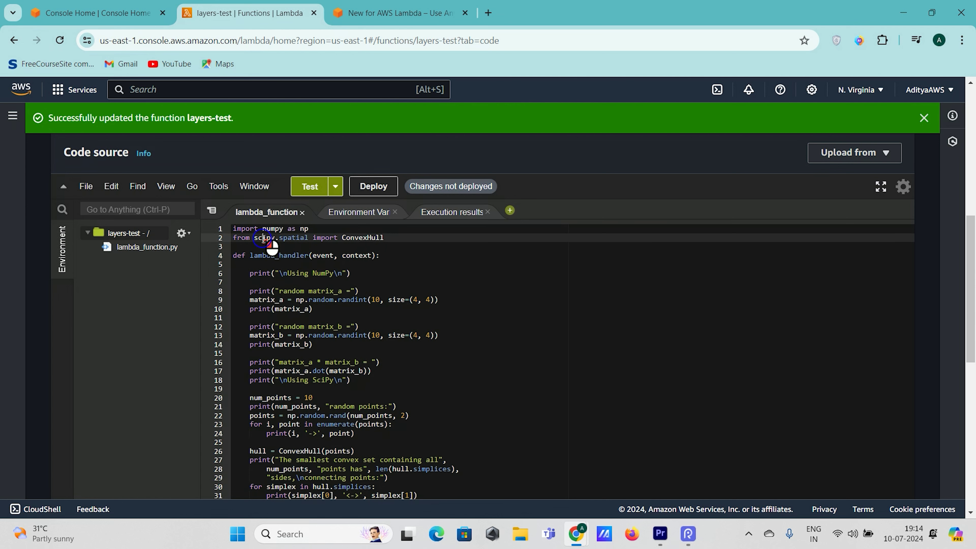
click(363, 237)
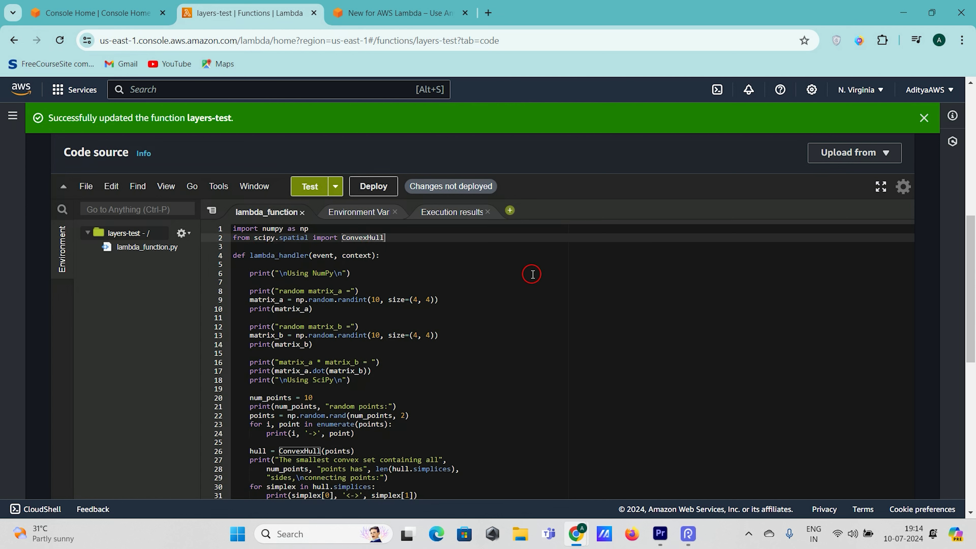
click(263, 238)
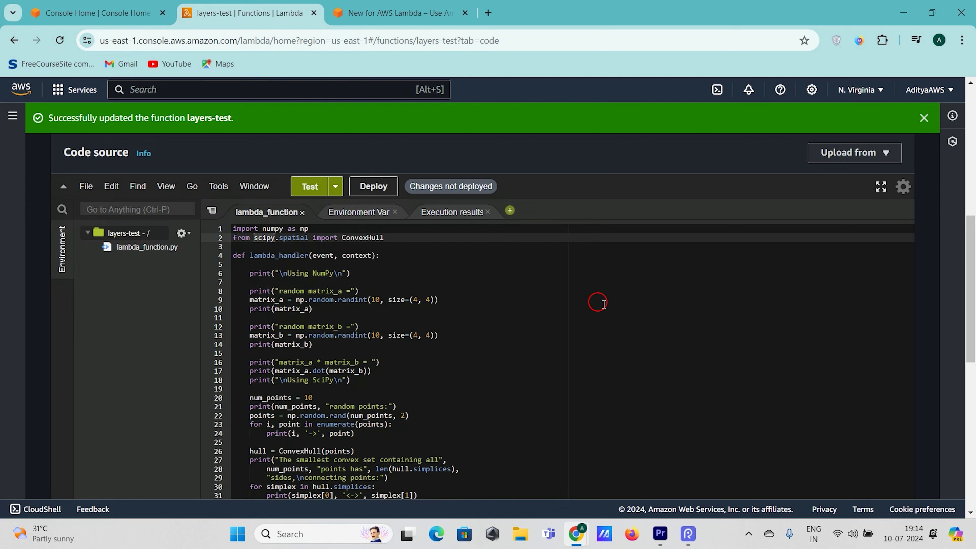
scroll(597, 303, down, 1)
scroll(598, 303, up, 1)
scroll(631, 193, down, 1)
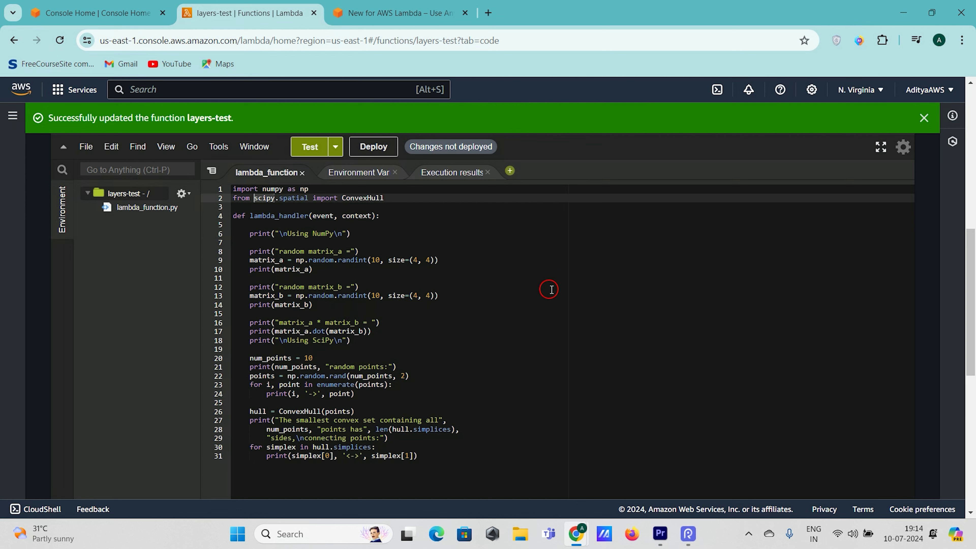
click(364, 204)
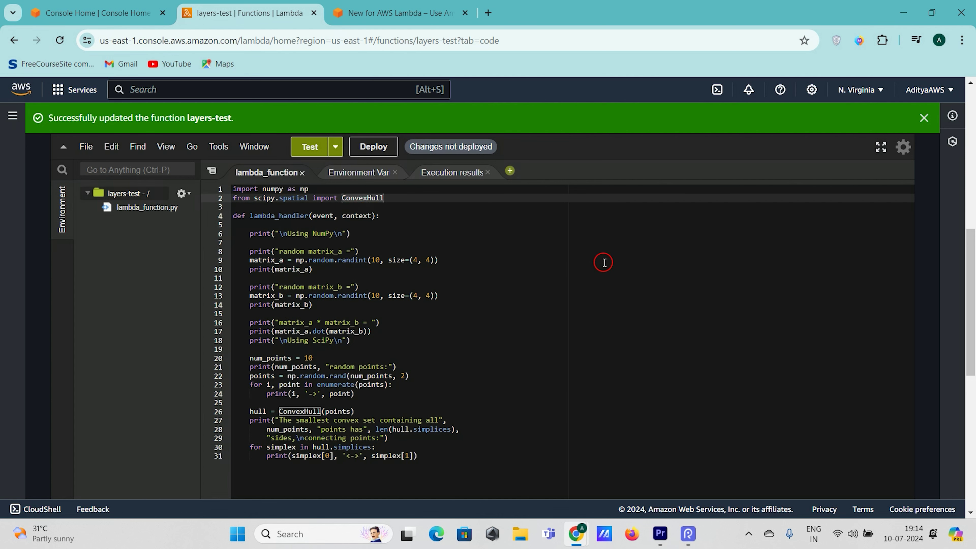
Step: Check the layer attached in the function overview, and compare it with the scipy import in the code
scroll(604, 262, up, 10)
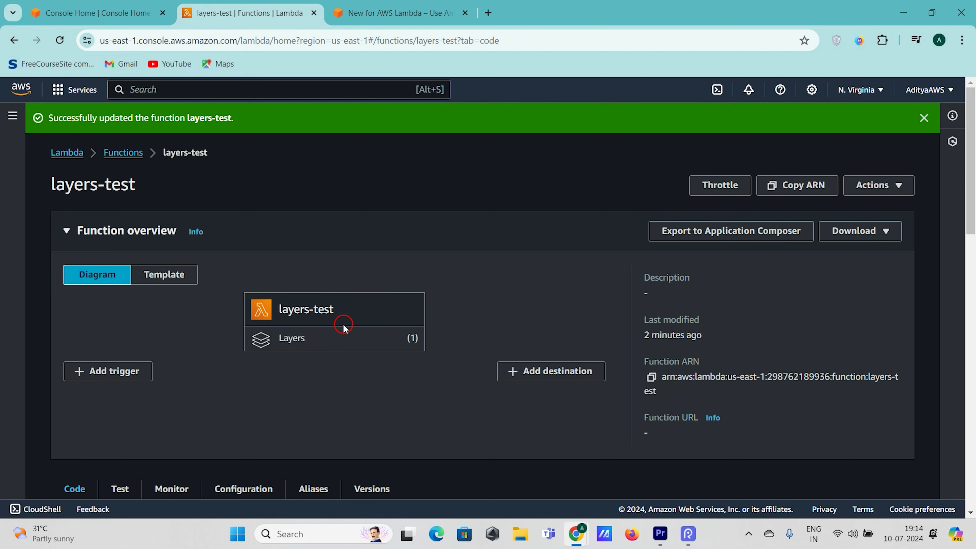
scroll(414, 386, down, 4)
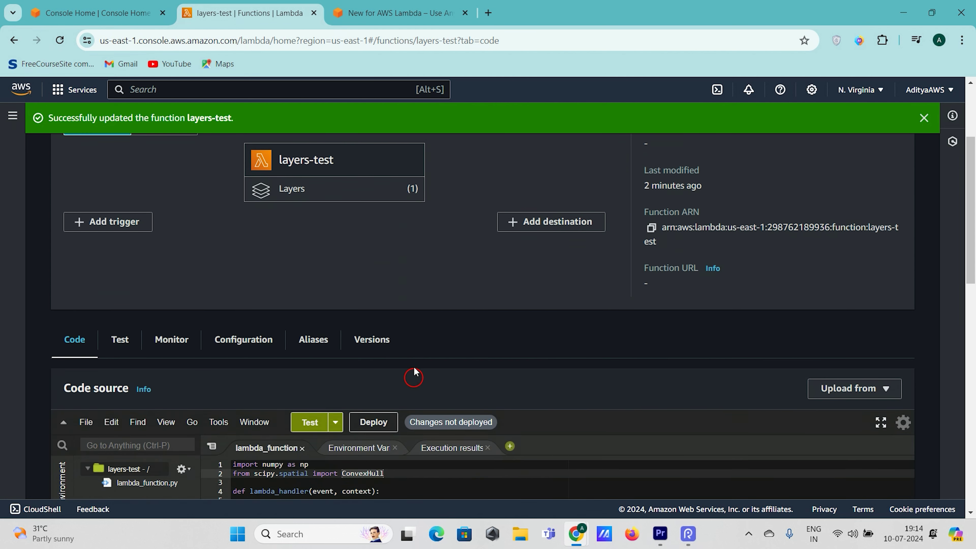
scroll(414, 366, down, 3)
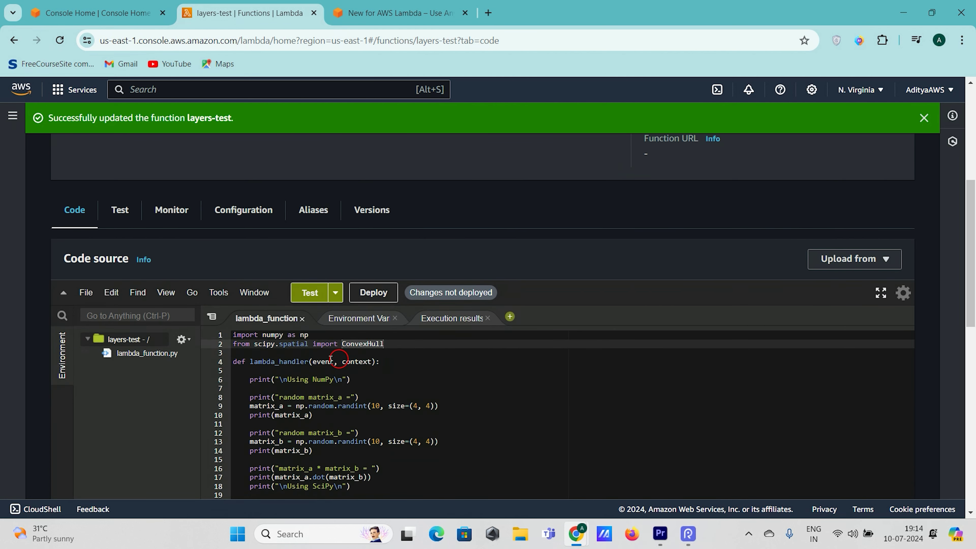
click(274, 347)
scroll(508, 392, down, 3)
scroll(507, 392, up, 3)
scroll(574, 262, down, 3)
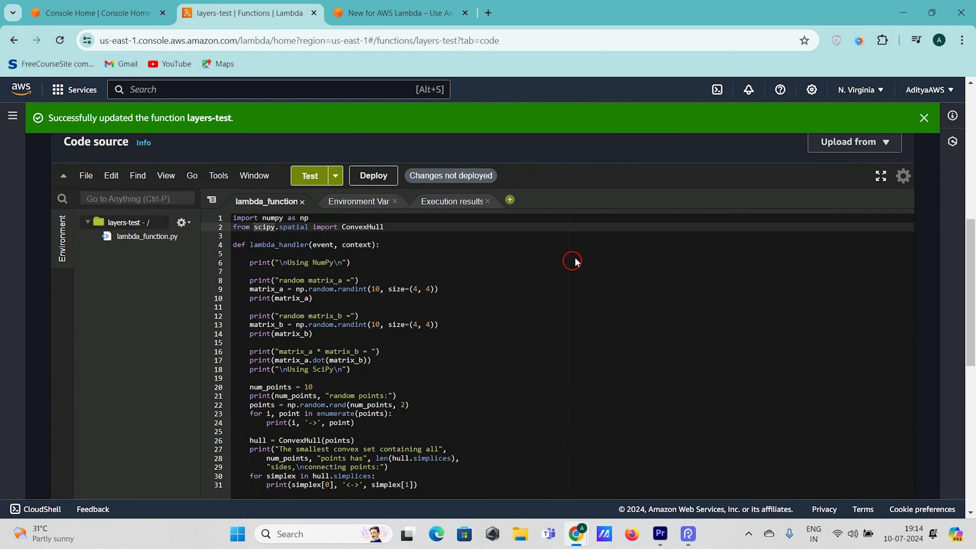
Step: Deploy the changed layers-test code and dismiss the notification banner
click(363, 176)
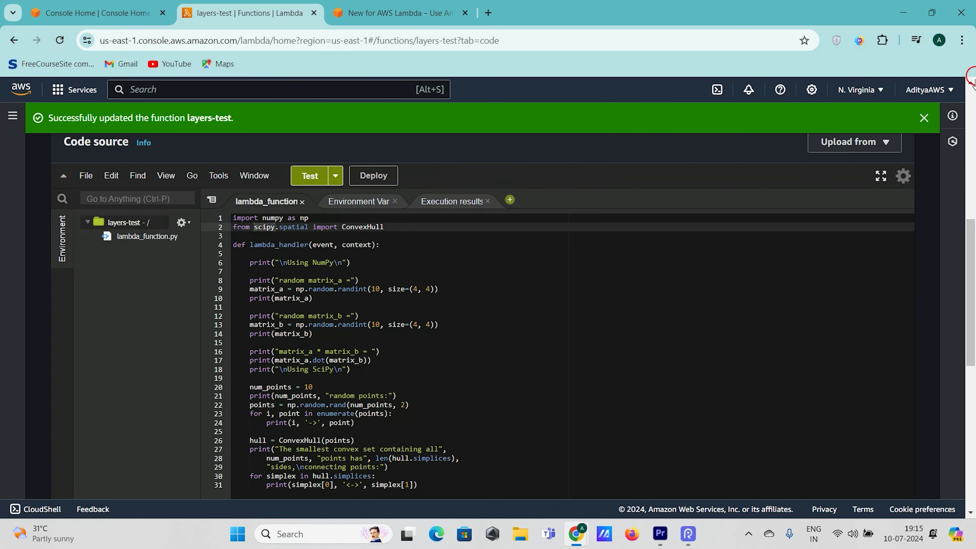
click(924, 118)
scroll(650, 265, up, 2)
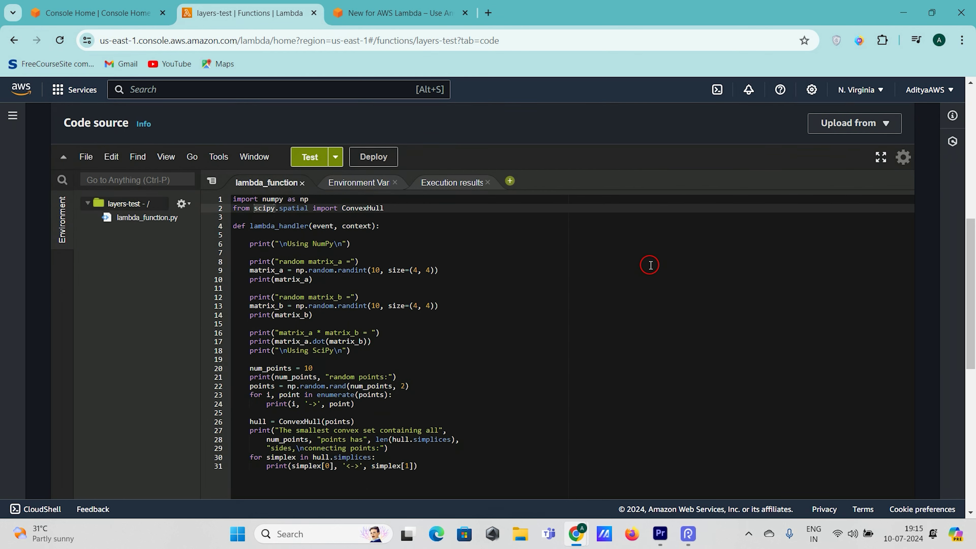
Step: Compare the code in lambda_function with the sample code in the AWS blog post
drag(238, 201, 433, 477)
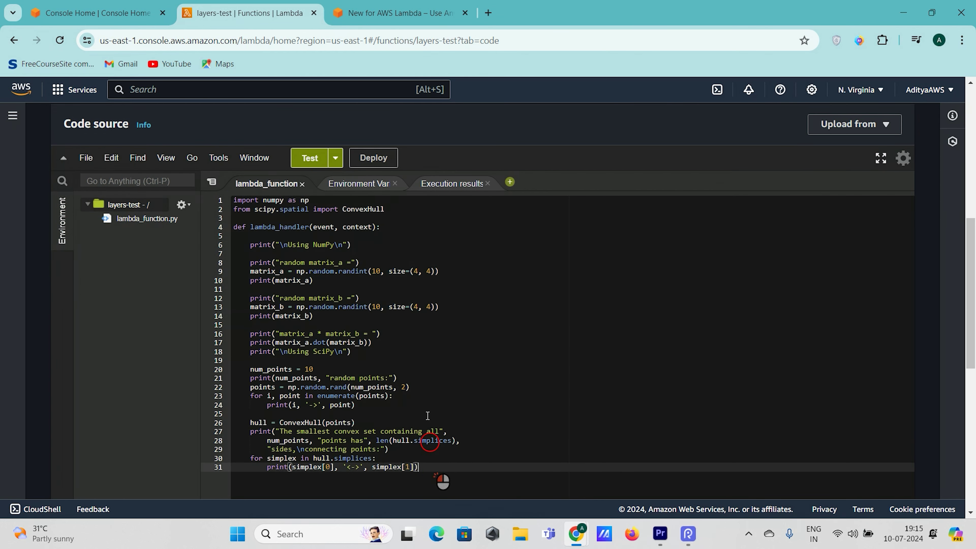
click(378, 13)
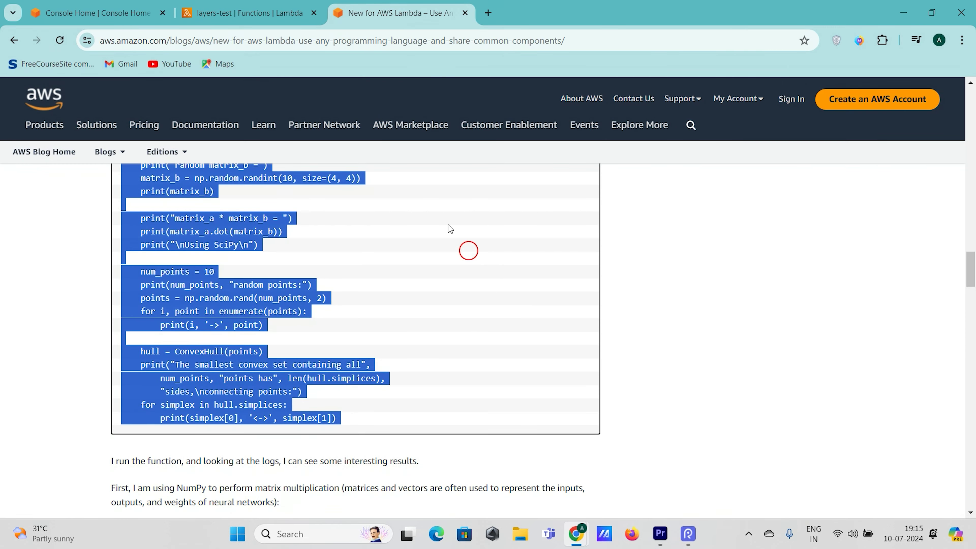
click(219, 5)
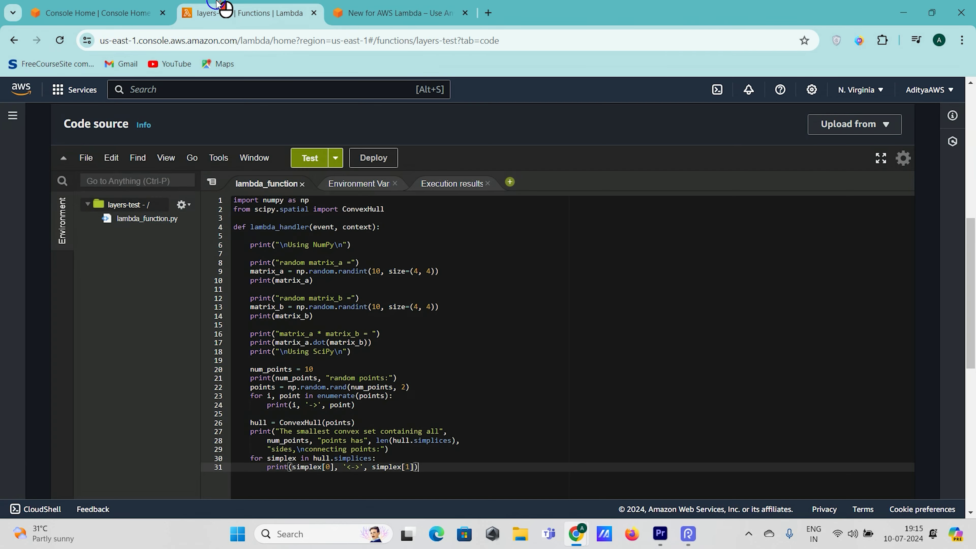
scroll(446, 299, down, 1)
scroll(448, 293, up, 2)
scroll(528, 178, down, 2)
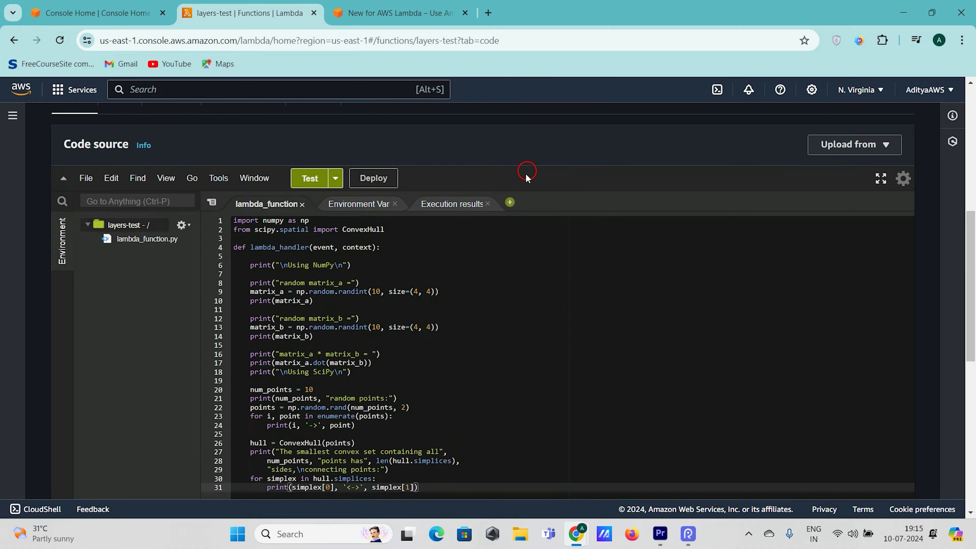
Step: Examine the scipy.spatial import and the handler body, including the matrix multiplication, random points and ConvexHull sections
drag(254, 166, 310, 172)
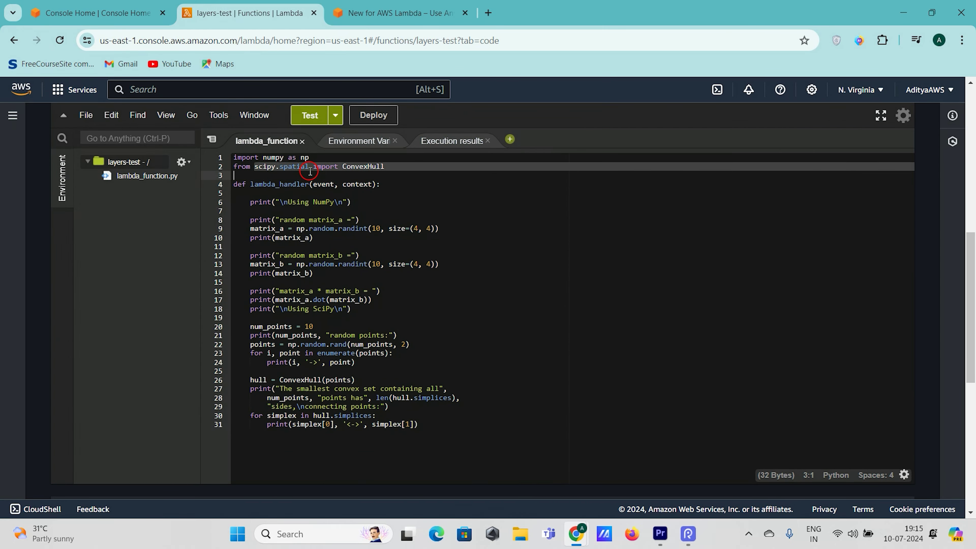
click(453, 168)
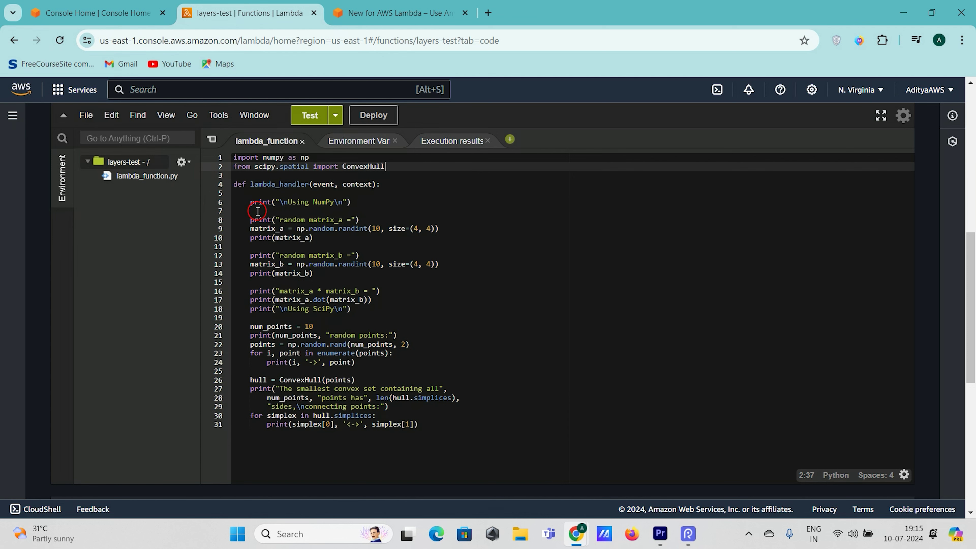
drag(249, 205, 430, 426)
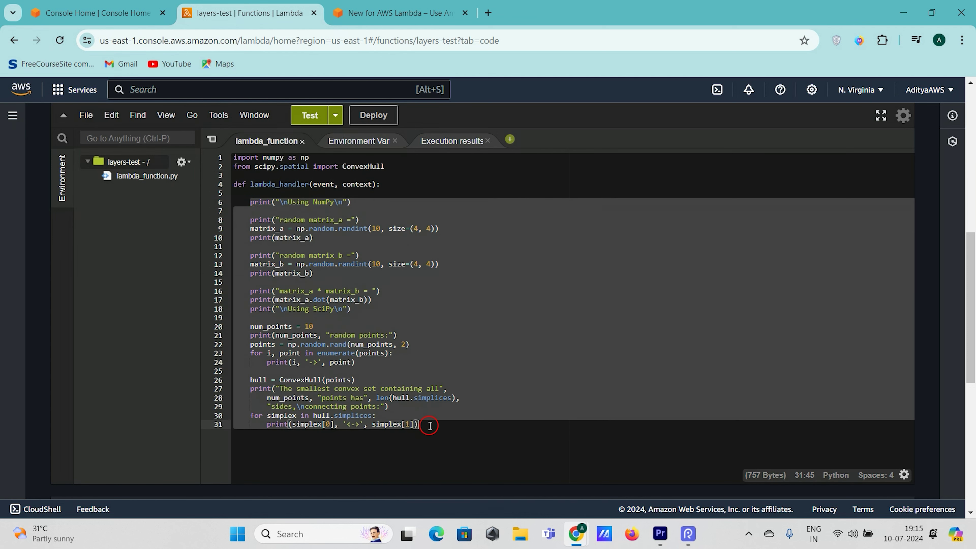
click(298, 239)
click(291, 264)
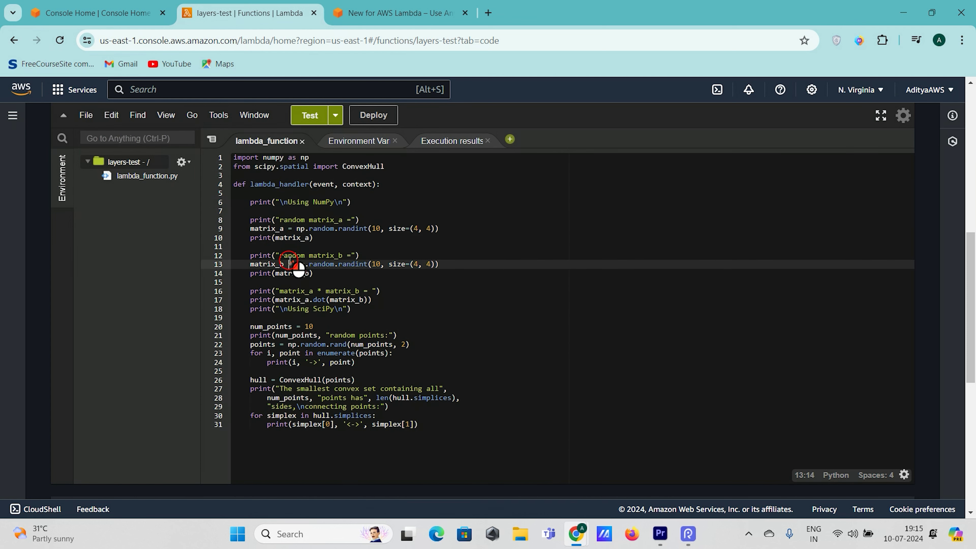
drag(246, 300, 391, 316)
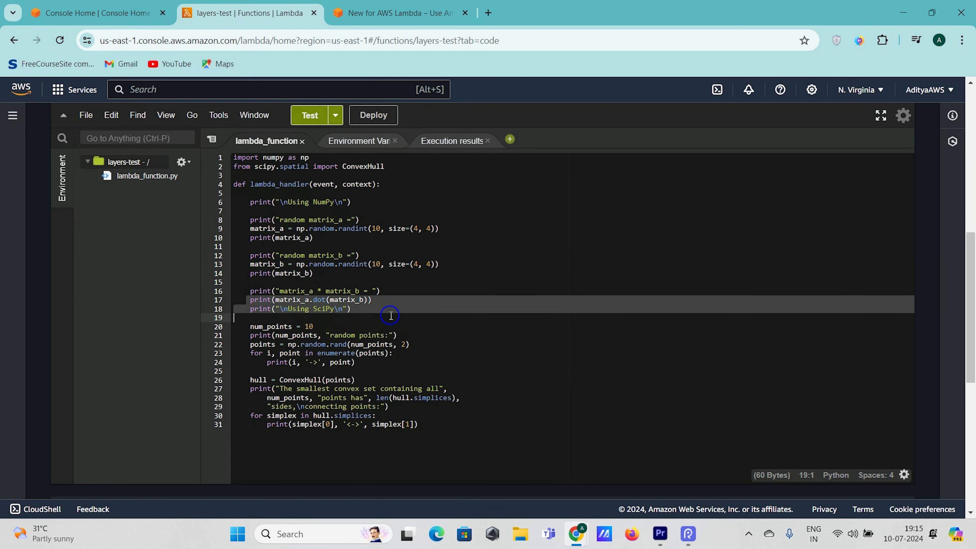
drag(250, 327, 371, 369)
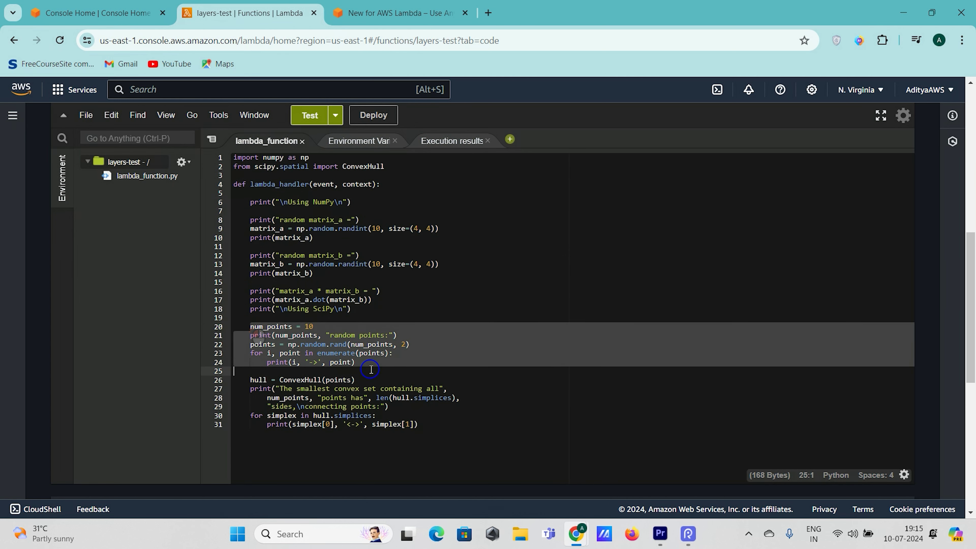
click(455, 398)
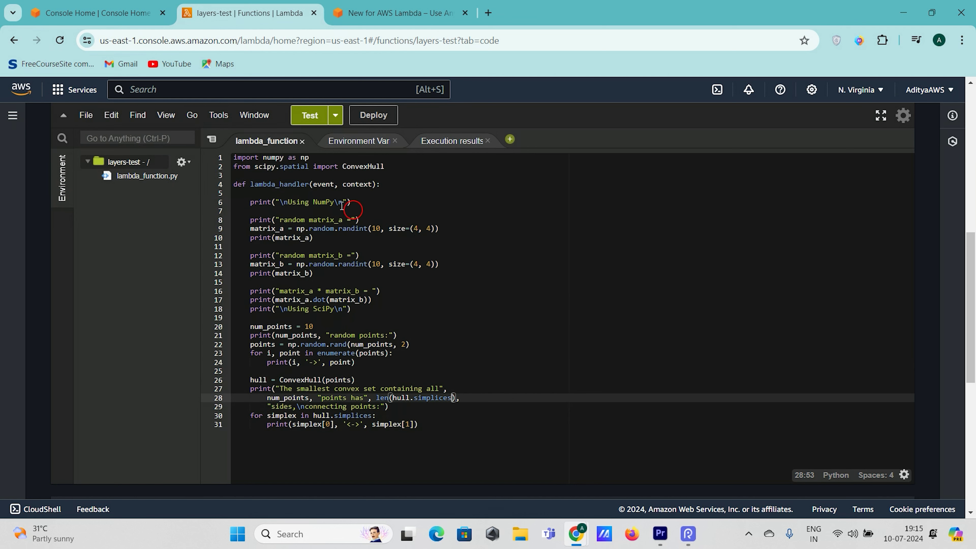
drag(277, 166, 254, 166)
click(554, 372)
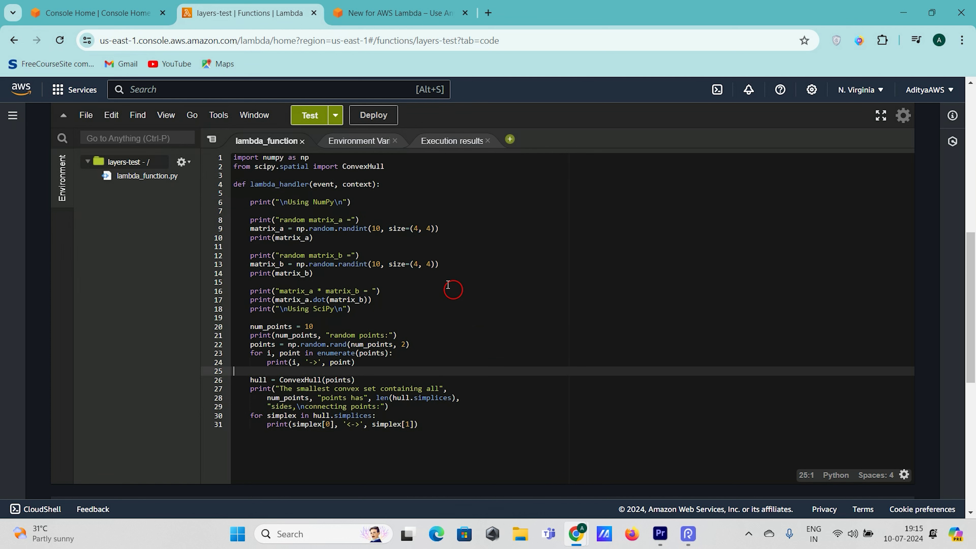
Step: Run the test on layers-test and review the NumPy matrices and their product in the function logs
click(309, 115)
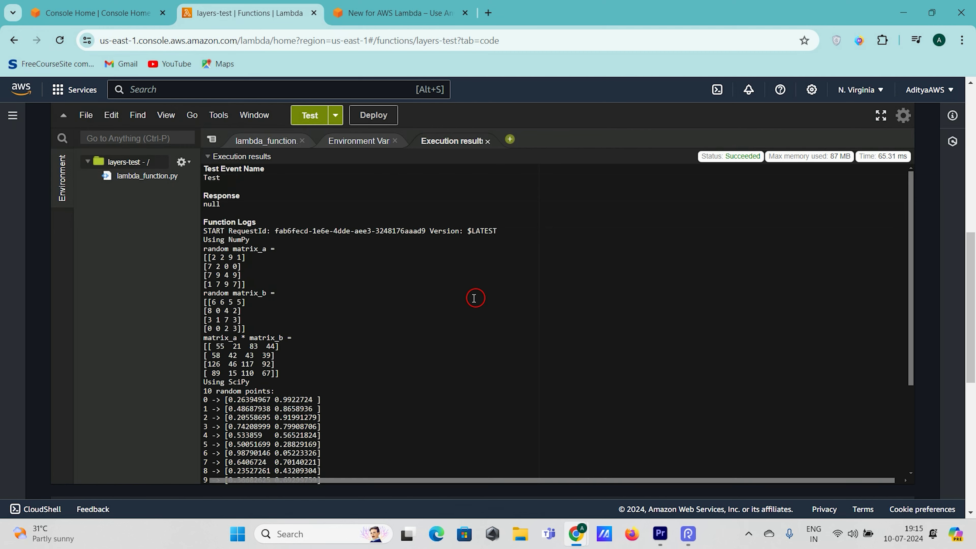
scroll(306, 250, down, 1)
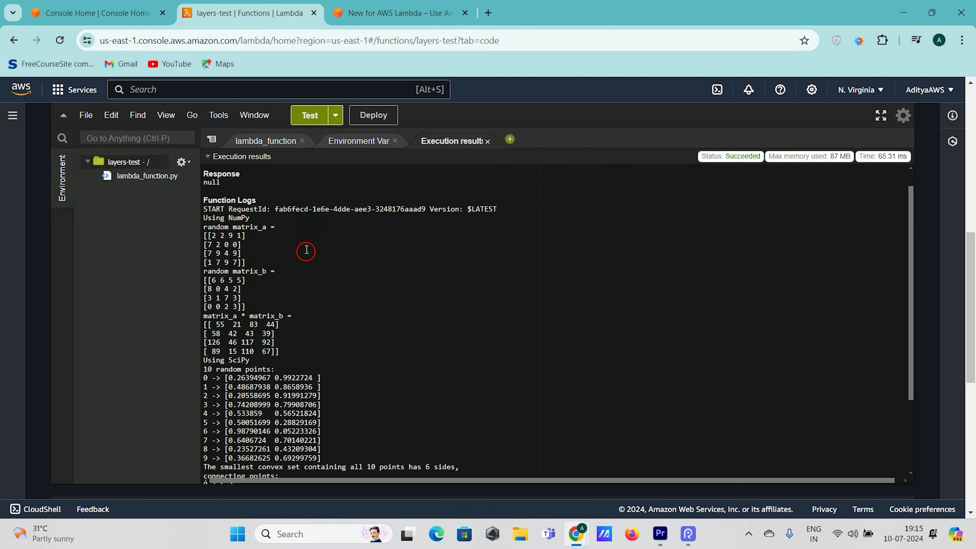
scroll(286, 231, down, 1)
click(295, 192)
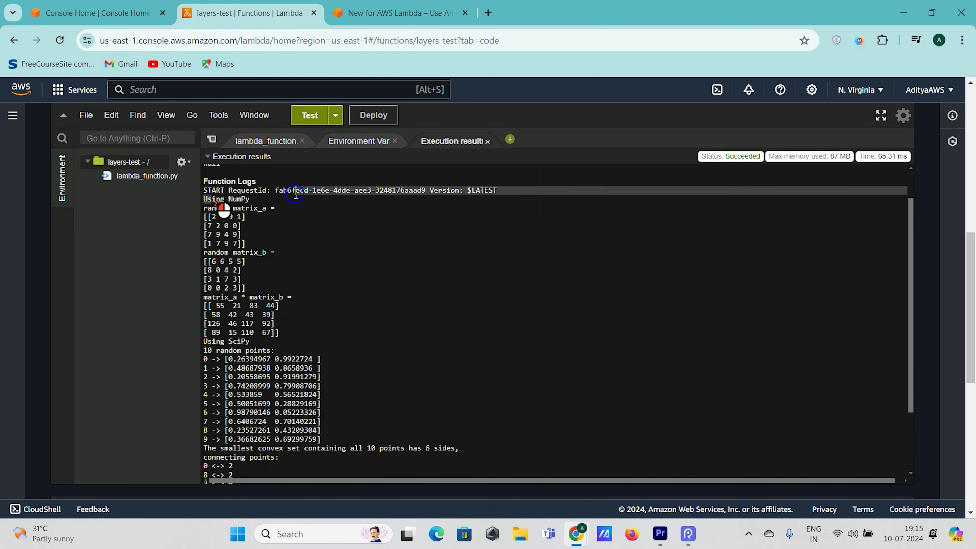
drag(261, 248, 194, 214)
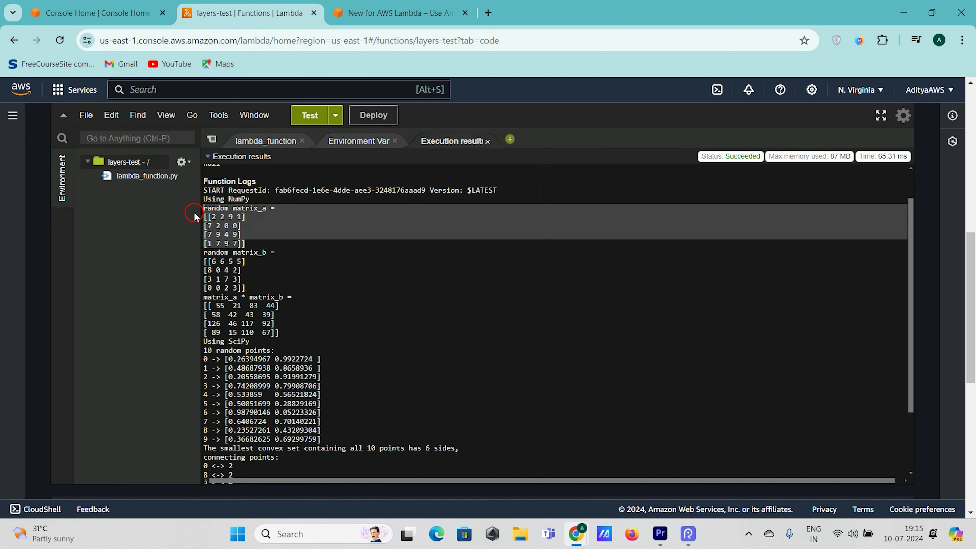
drag(253, 287, 204, 262)
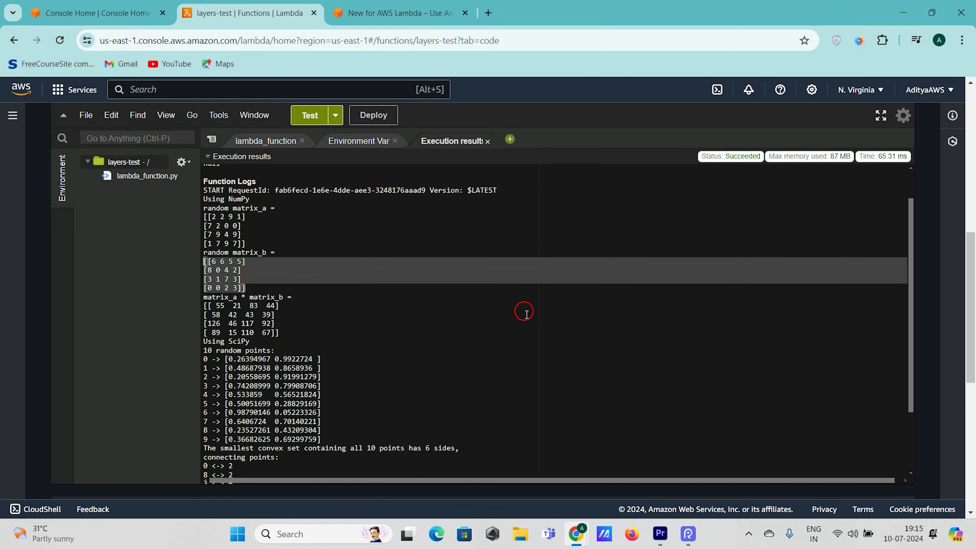
scroll(525, 312, down, 1)
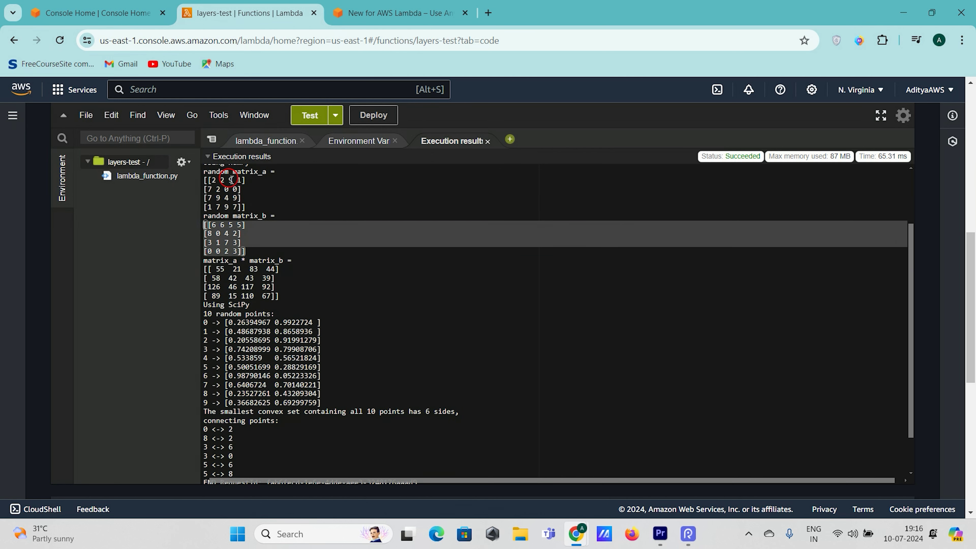
drag(205, 269, 297, 294)
scroll(269, 277, down, 2)
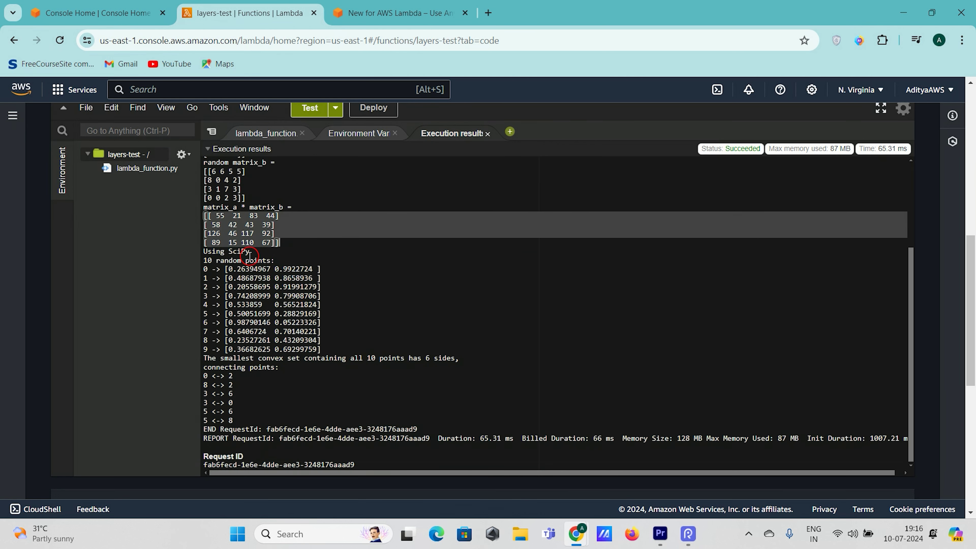
Step: Examine the SciPy output in the function logs, especially the random points and the convex set's connecting points
click(247, 248)
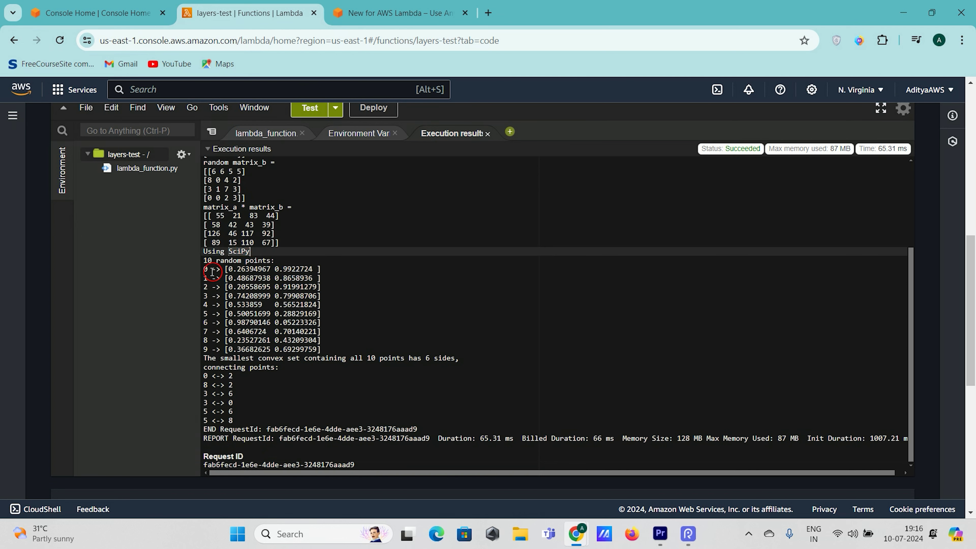
drag(210, 265, 343, 333)
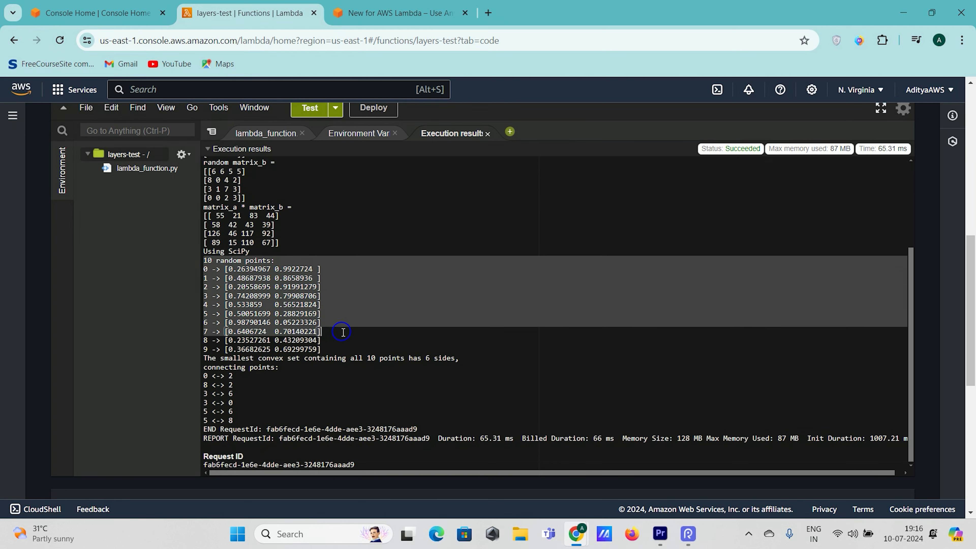
double_click(240, 359)
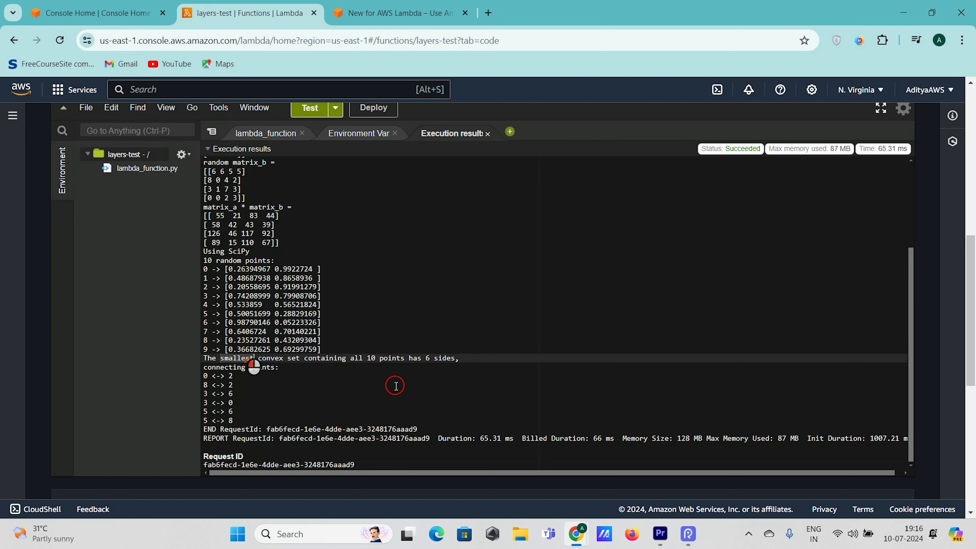
click(475, 346)
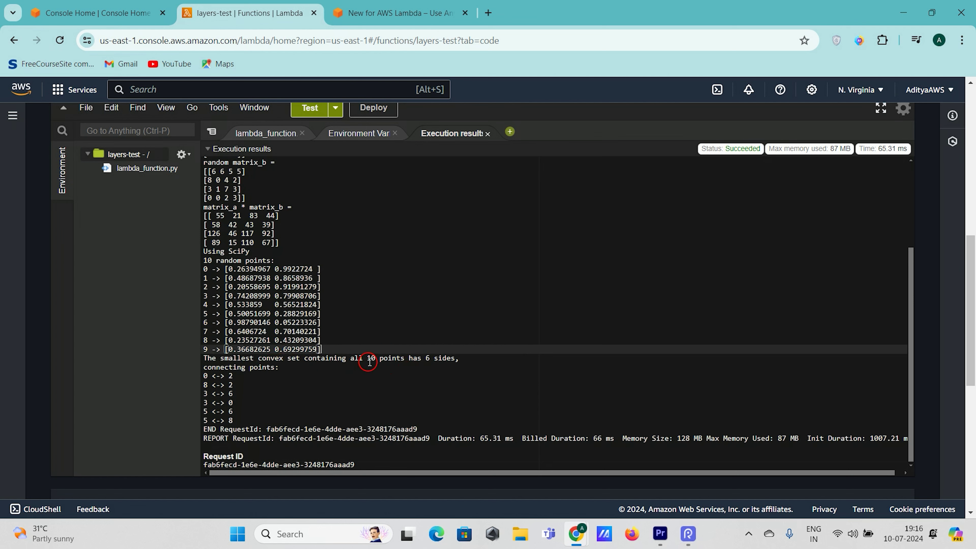
drag(460, 362, 196, 354)
drag(269, 423, 199, 358)
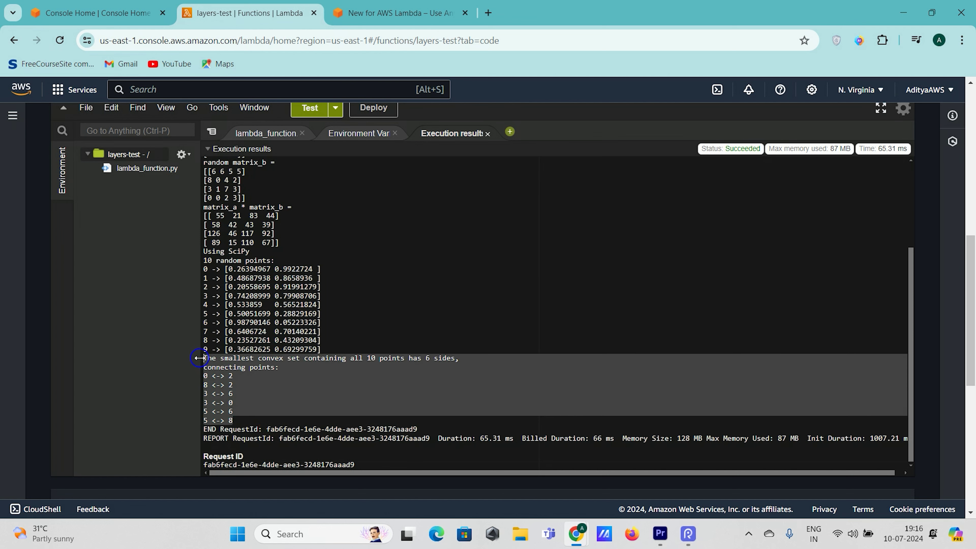
click(362, 394)
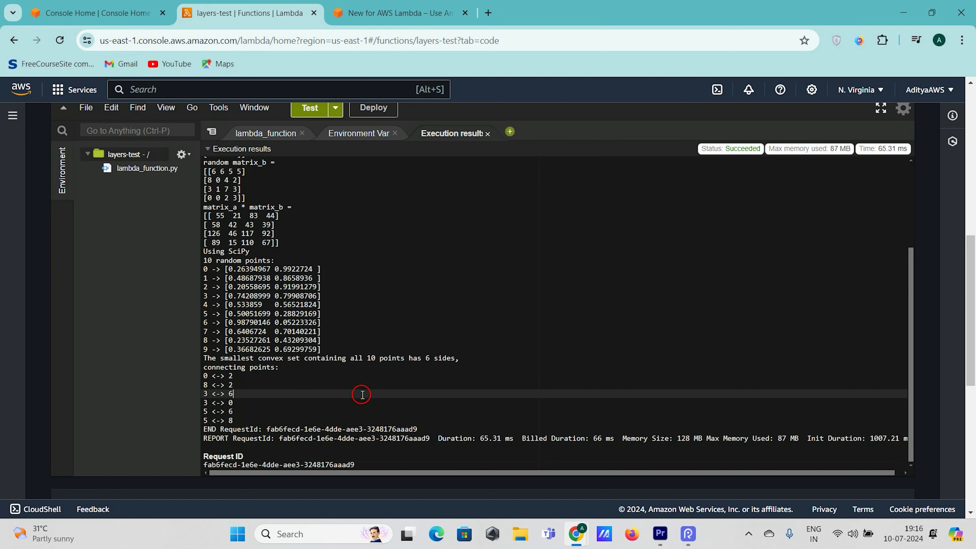
scroll(363, 394, up, 1)
drag(209, 226, 343, 430)
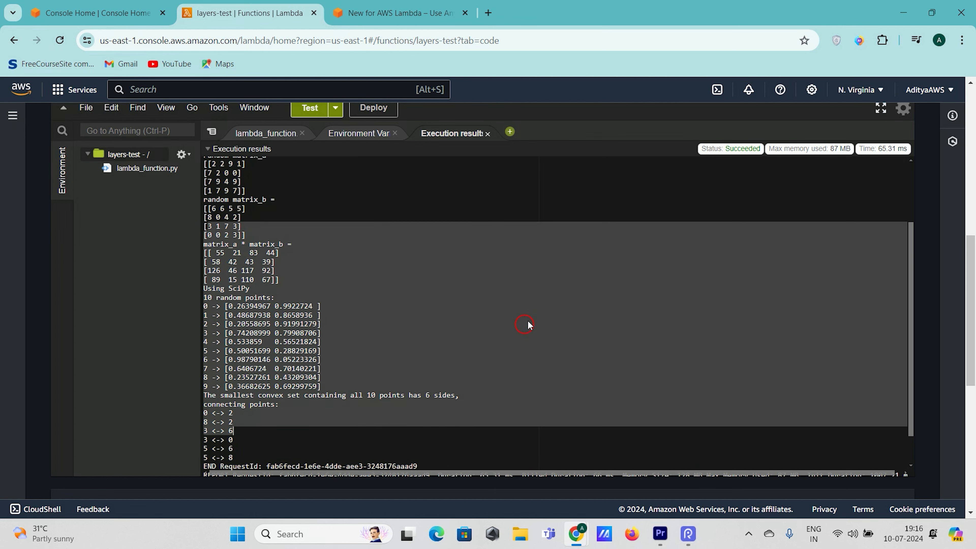
Step: Compare the scipy import in lambda_function with the function's file list and the layers in the function overview
scroll(528, 325, up, 6)
click(269, 205)
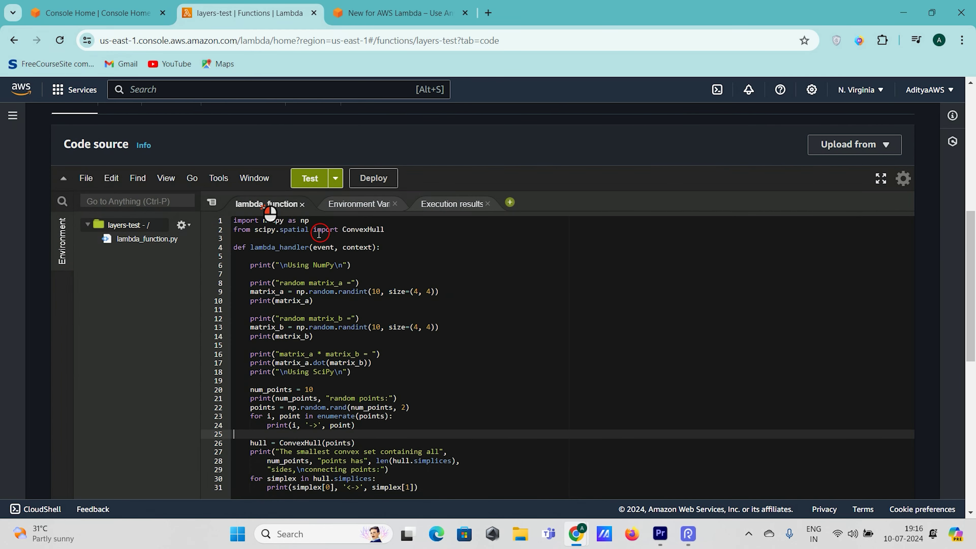
click(255, 229)
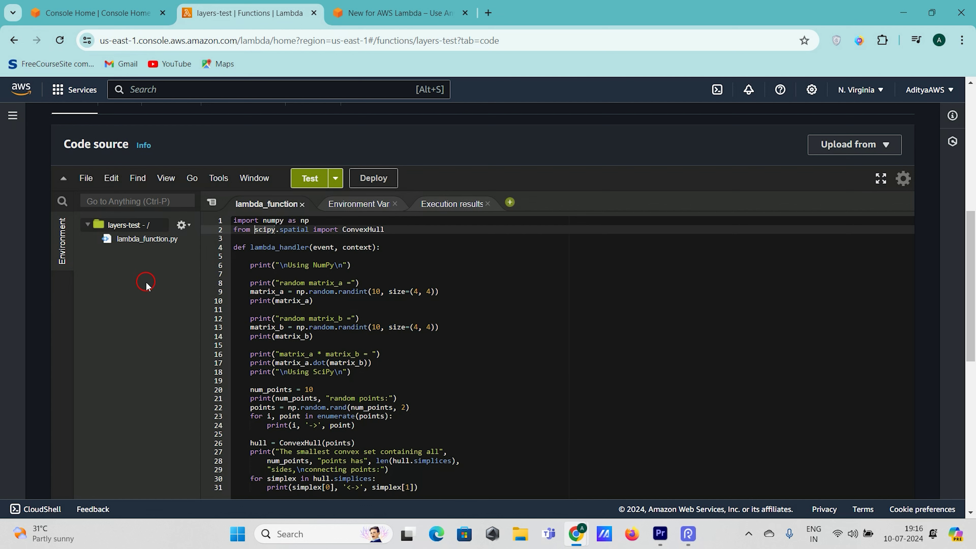
click(129, 246)
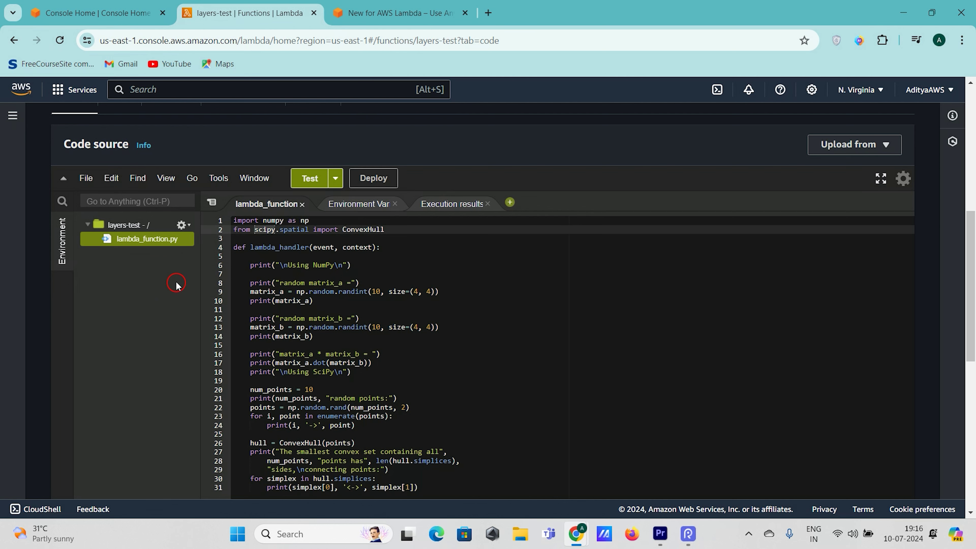
scroll(176, 286, up, 2)
scroll(338, 346, up, 6)
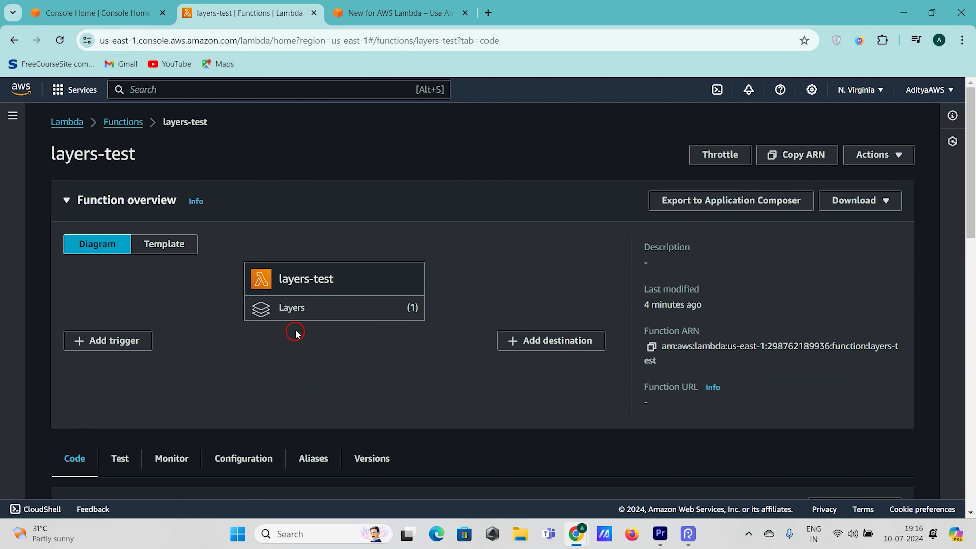